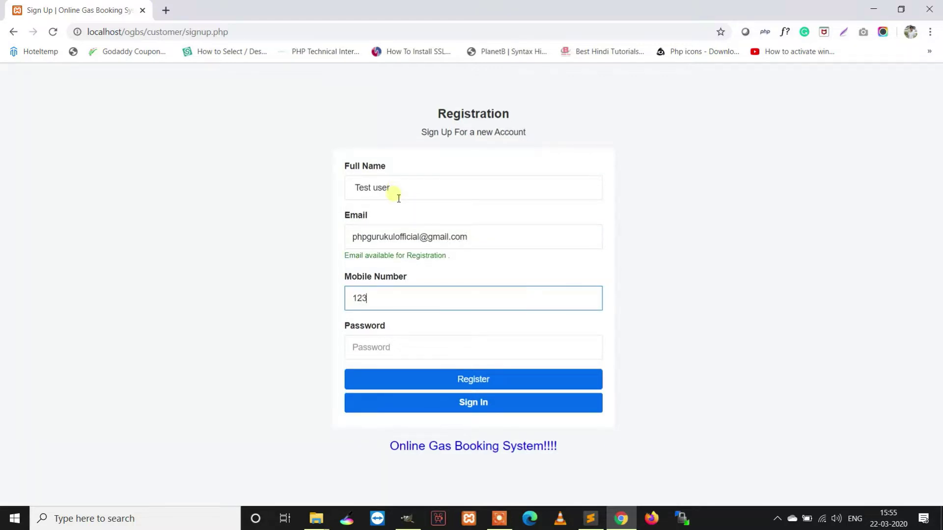
# - Enter the account password, submit the registration and dismiss the signup-successful alert
pyautogui.press('Tab')
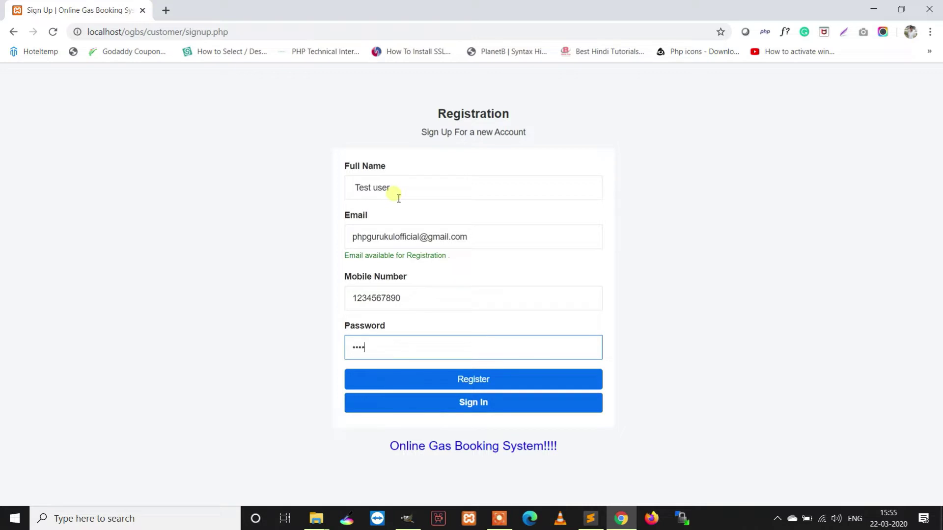
pyautogui.write('Test@123')
pyautogui.click(474, 379)
pyautogui.moveTo(454, 81); pyautogui.dragTo(344, 77)
pyautogui.click(572, 102)
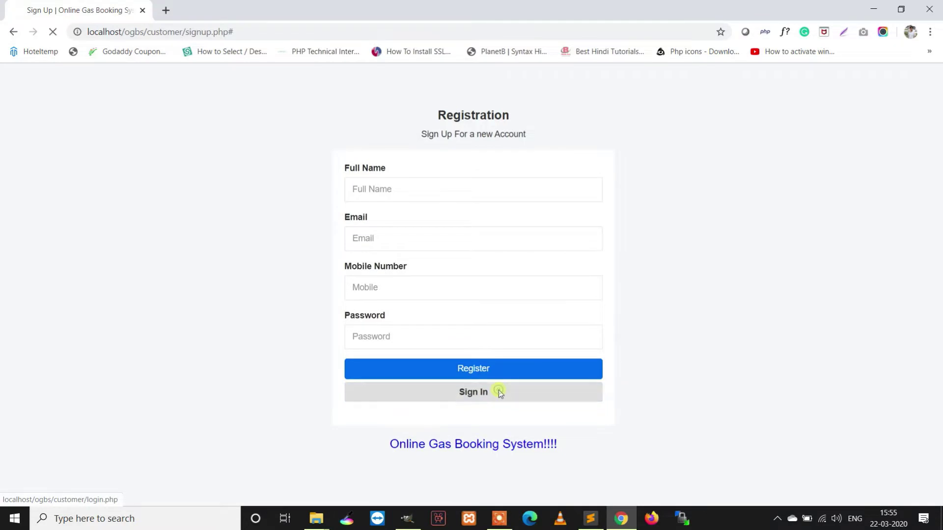
# - Log in on the customer sign-in page with the pasted e-mail and the account password
pyautogui.click(499, 392)
pyautogui.click(419, 278)
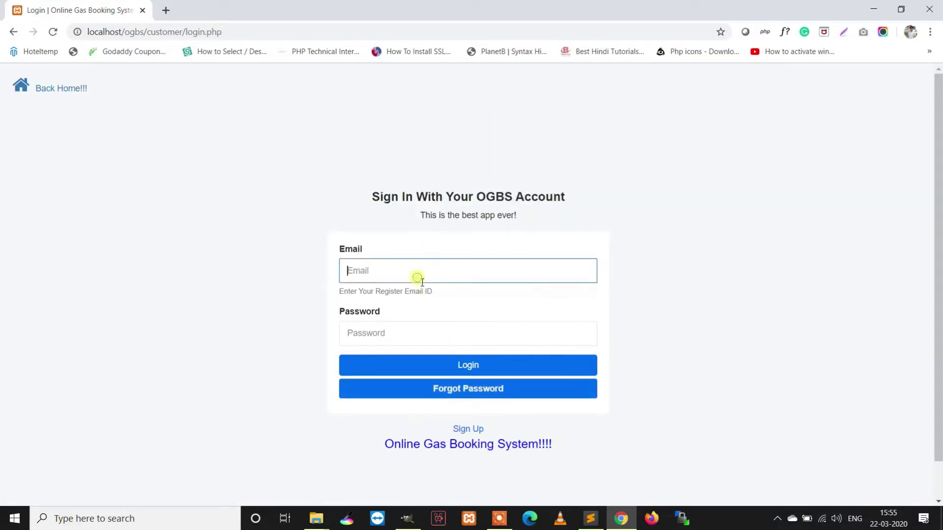
pyautogui.hotkey('ctrl', 'v')
pyautogui.click(424, 329)
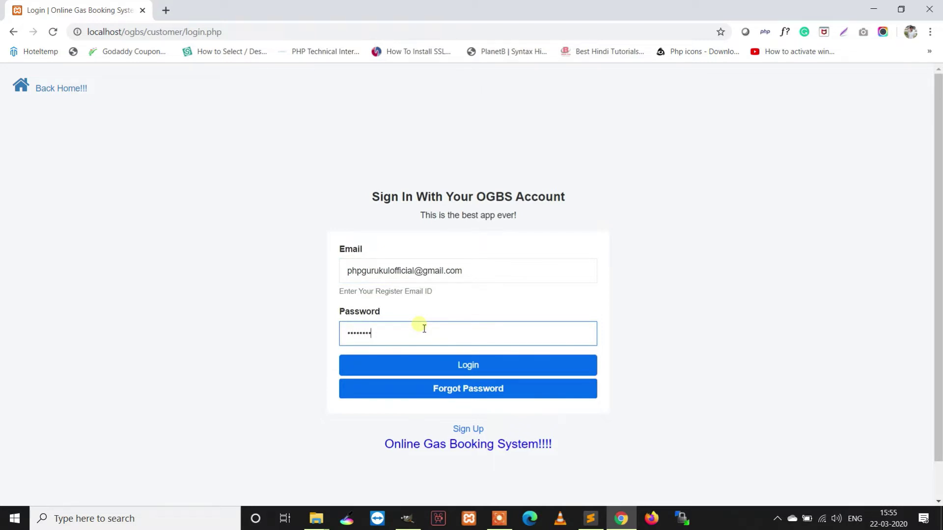
pyautogui.press('Return')
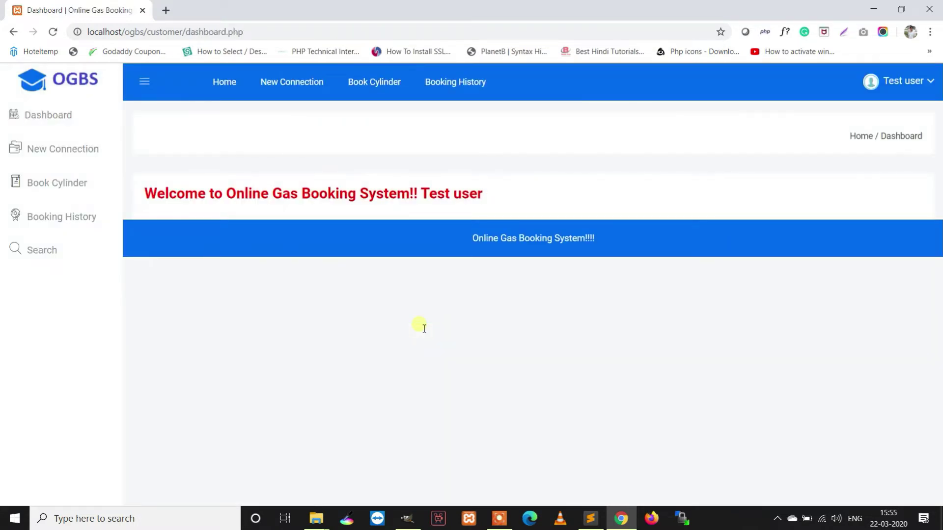
pyautogui.click(889, 81)
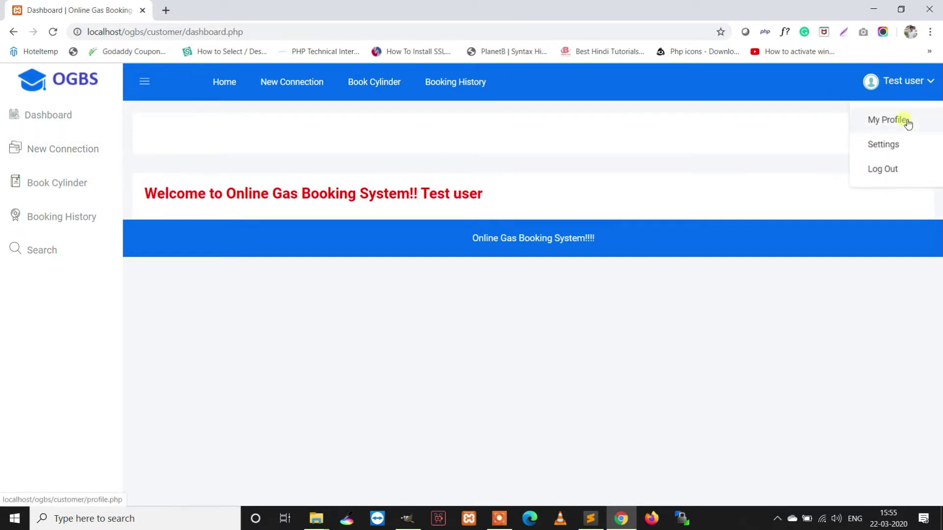
# - Save the details on My Profile and dismiss the profile-updated message
pyautogui.click(903, 122)
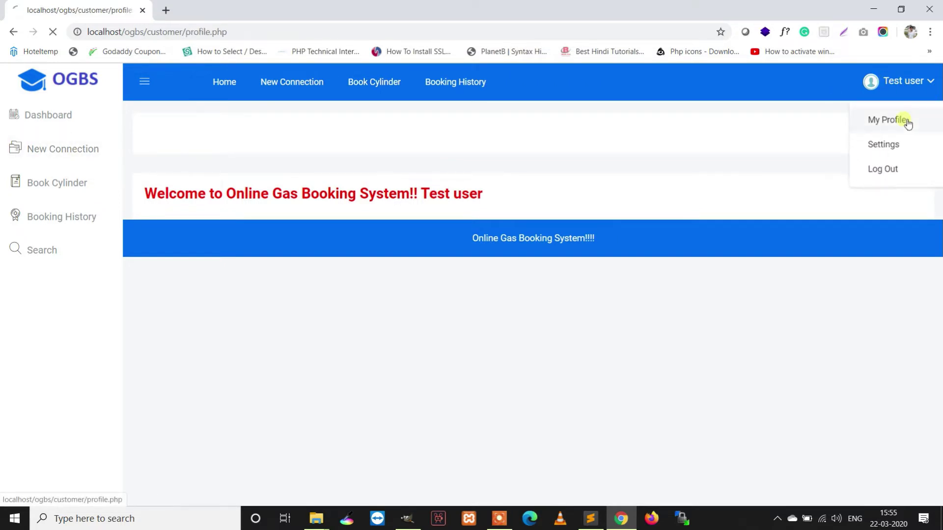
pyautogui.click(416, 289)
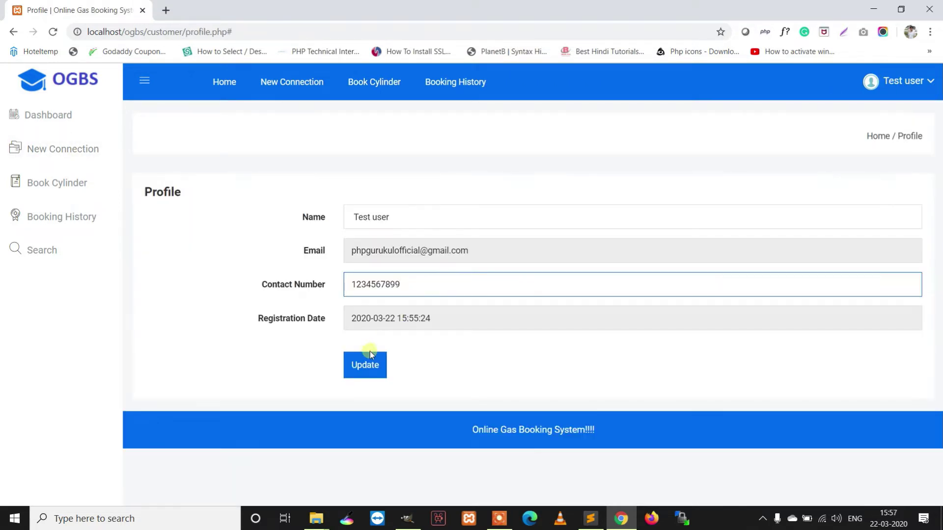
pyautogui.click(370, 354)
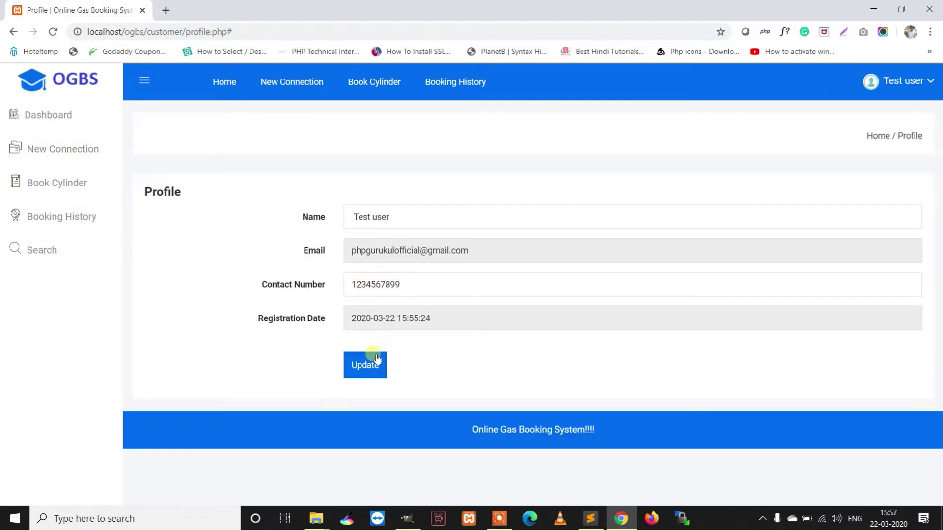
pyautogui.click(575, 112)
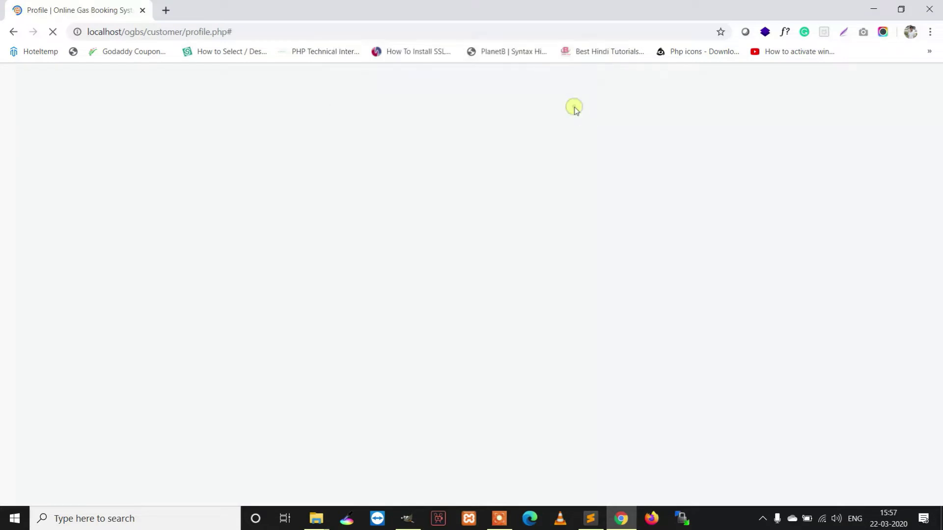
pyautogui.click(417, 284)
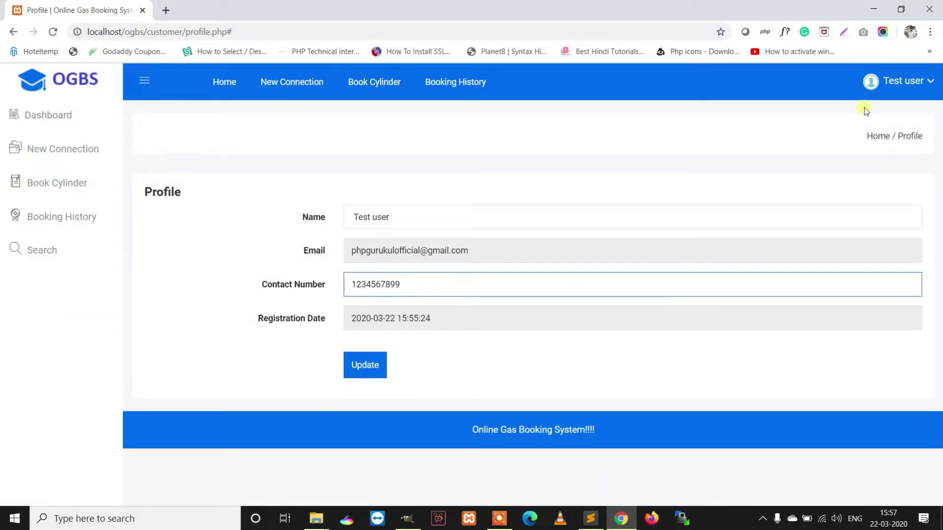
# - Look over the change-password fields in Settings, then return to the dashboard and New Connection form
pyautogui.click(906, 77)
pyautogui.click(887, 150)
pyautogui.click(389, 212)
pyautogui.click(383, 247)
pyautogui.click(377, 281)
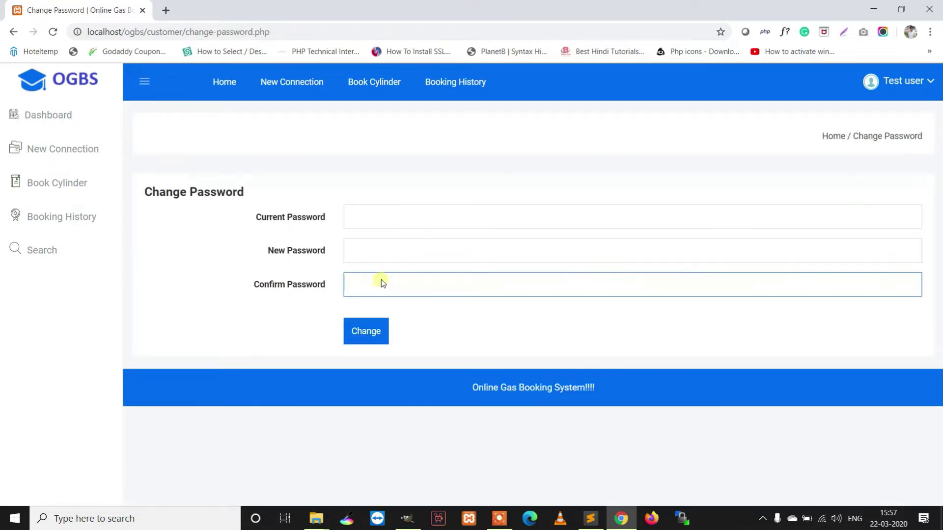
pyautogui.click(49, 120)
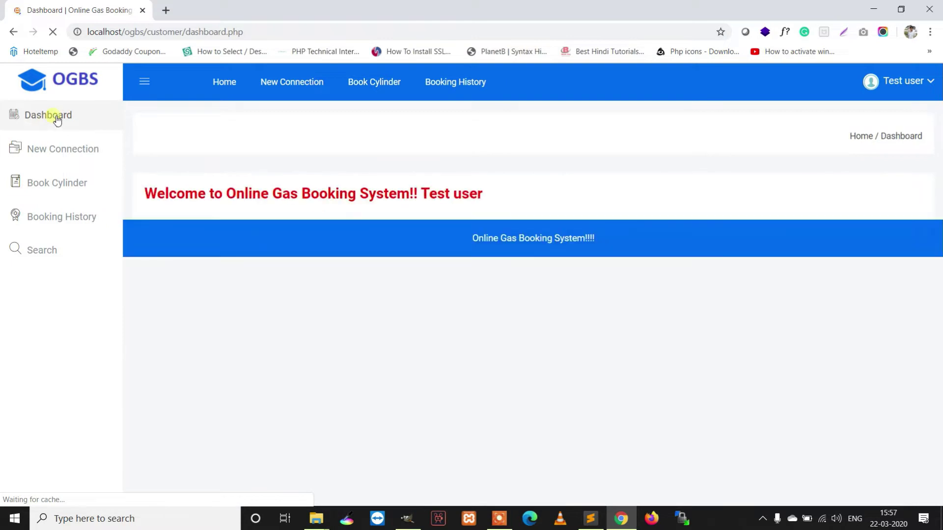
pyautogui.click(69, 151)
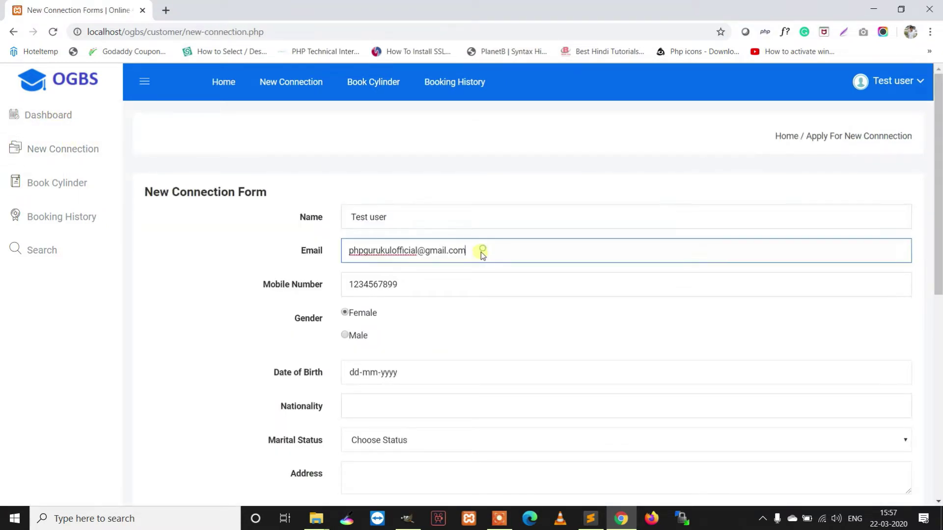
# - Set gender to Male and pick 4 April 2018 as the date of birth
pyautogui.click(344, 335)
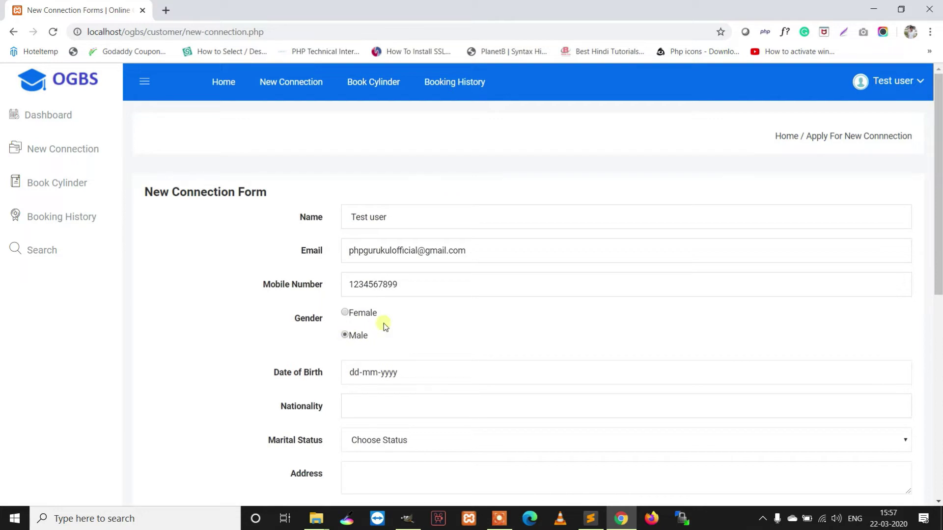
pyautogui.scroll(-2, 638, 270)
pyautogui.click(896, 249)
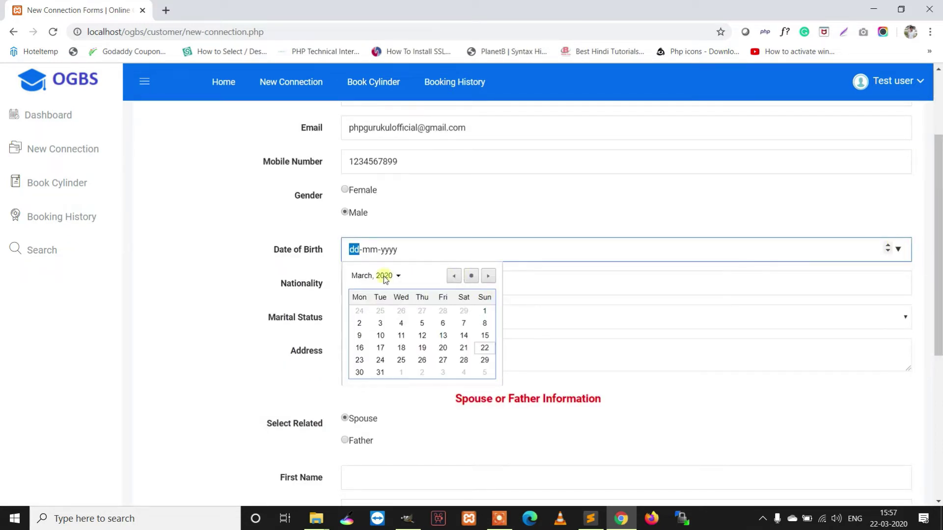
pyautogui.click(398, 276)
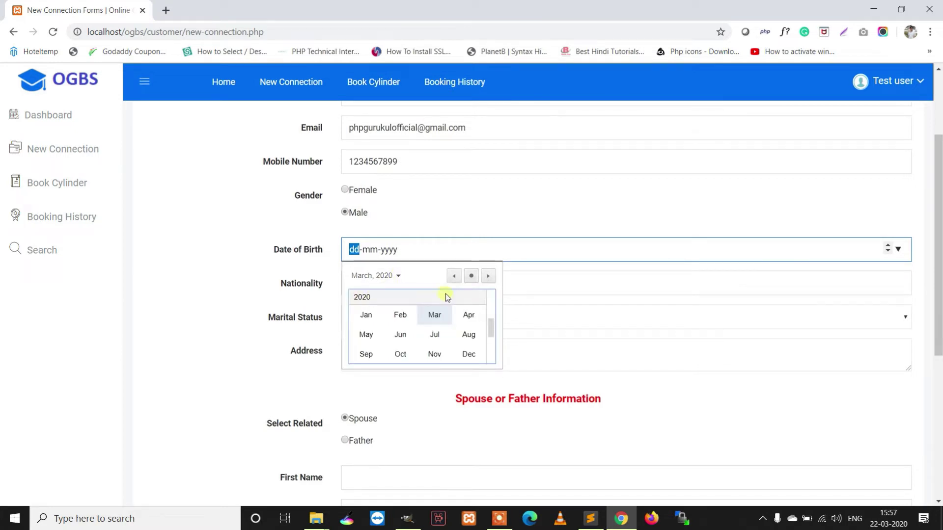
pyautogui.click(455, 276)
pyautogui.click(456, 276)
pyautogui.click(455, 276)
pyautogui.click(455, 276)
pyautogui.click(455, 276)
pyautogui.click(456, 276)
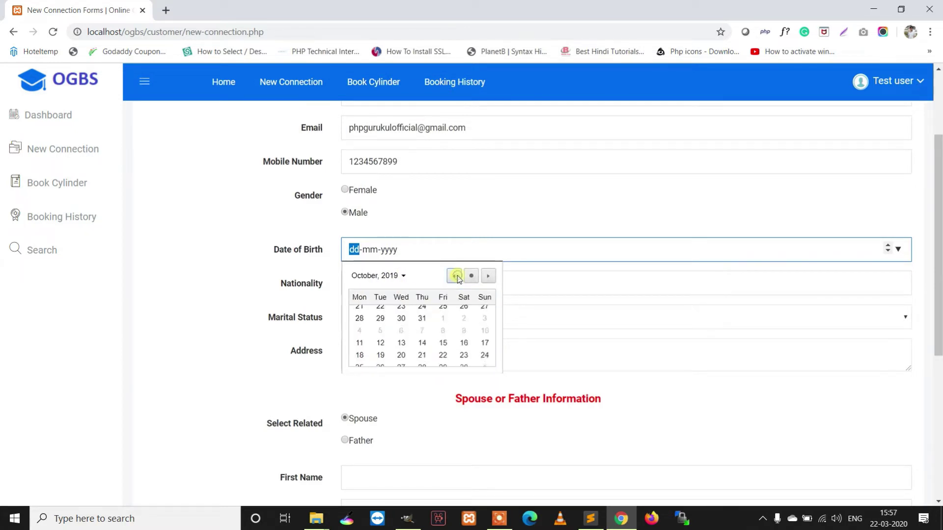
pyautogui.click(403, 276)
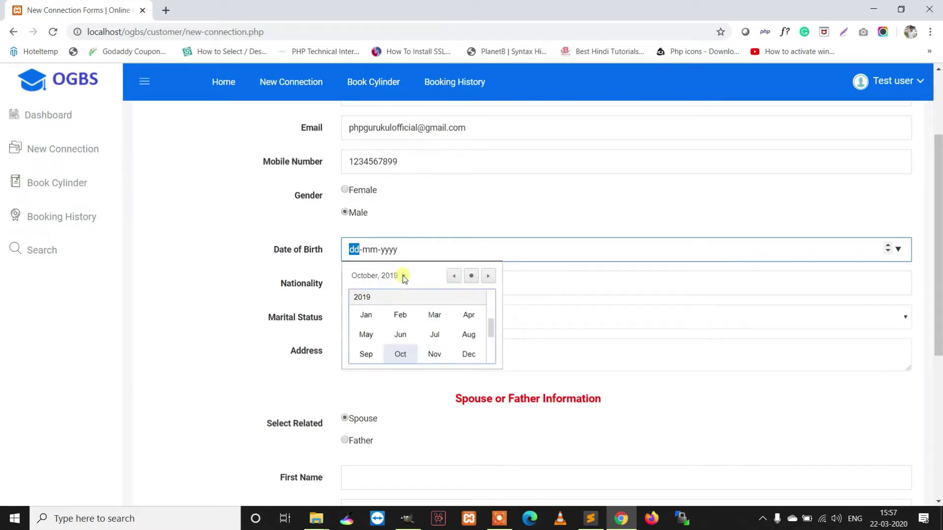
pyautogui.click(457, 276)
pyautogui.click(456, 276)
pyautogui.click(457, 276)
pyautogui.click(456, 275)
pyautogui.click(457, 276)
pyautogui.doubleClick(456, 276)
pyautogui.doubleClick(456, 276)
pyautogui.click(456, 276)
pyautogui.doubleClick(456, 276)
pyautogui.doubleClick(456, 276)
pyautogui.click(456, 276)
pyautogui.doubleClick(457, 276)
pyautogui.doubleClick(457, 276)
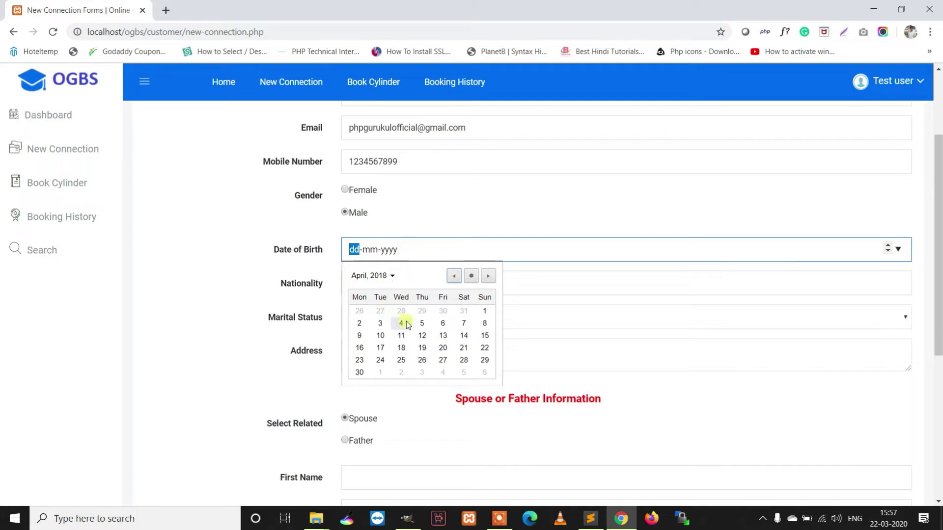
pyautogui.click(402, 324)
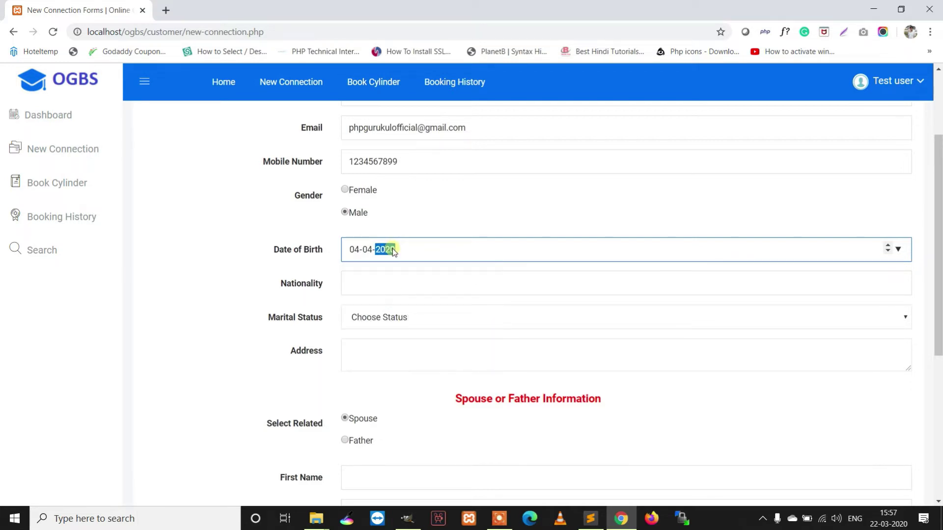
# - Fill in nationality India, marital status Single and address New Delhi
pyautogui.click(432, 216)
pyautogui.click(431, 293)
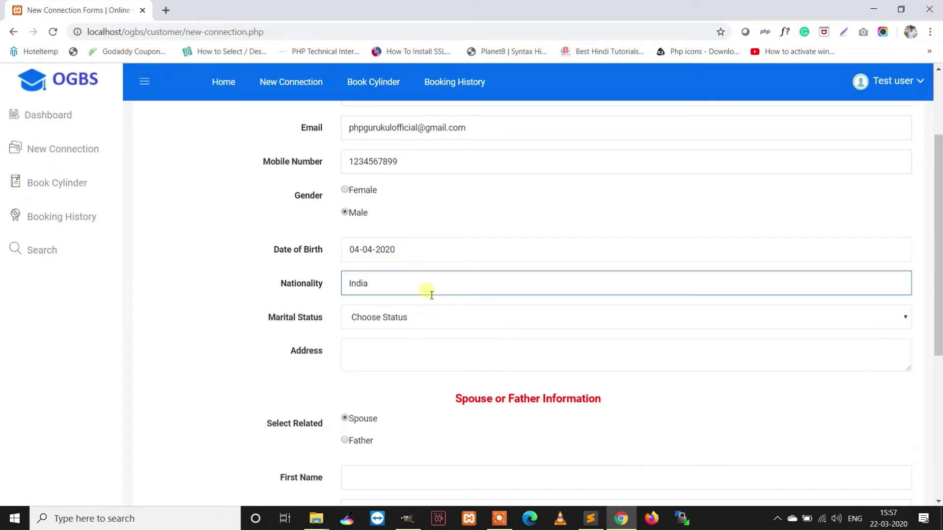
pyautogui.click(418, 317)
pyautogui.click(382, 356)
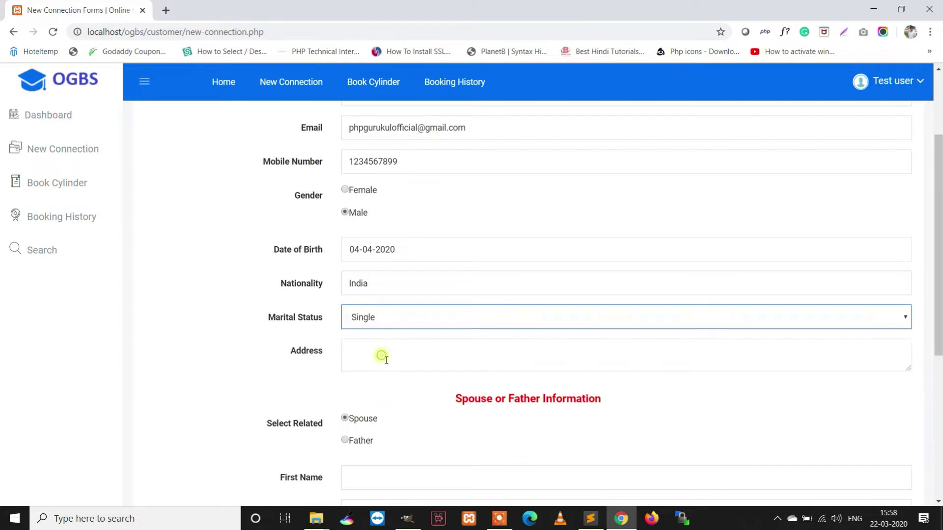
pyautogui.click(387, 360)
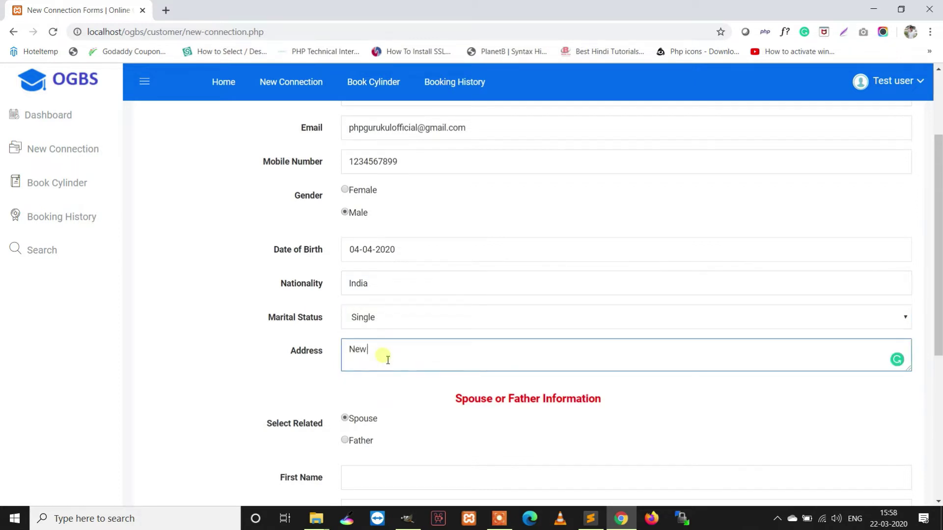
pyautogui.write('New Delhi')
pyautogui.press('Tab')
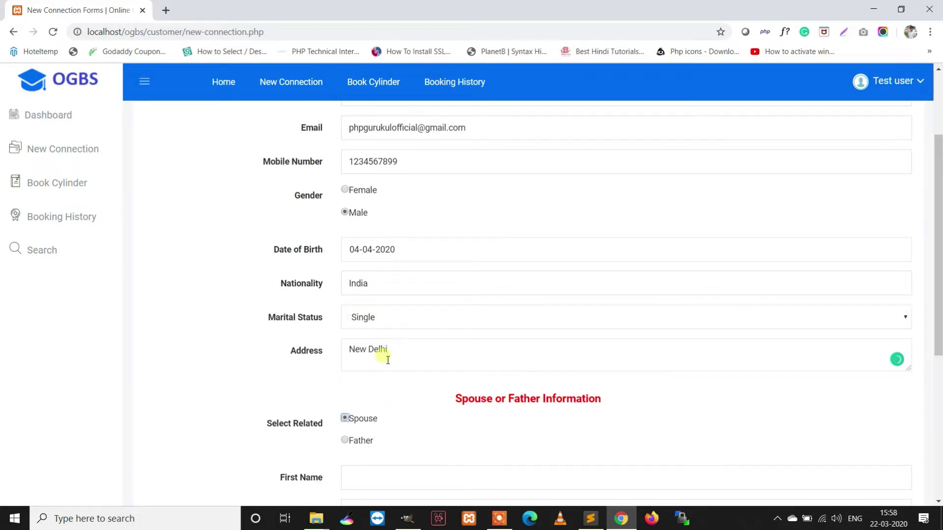
# - Enter father's name ABC XYZ, father's address, city and zipcode 110001, then choose the ID proof file
pyautogui.scroll(-1, 407, 348)
pyautogui.scroll(-2, 363, 353)
pyautogui.click(369, 289)
pyautogui.write('ABC')
pyautogui.press('Tab')
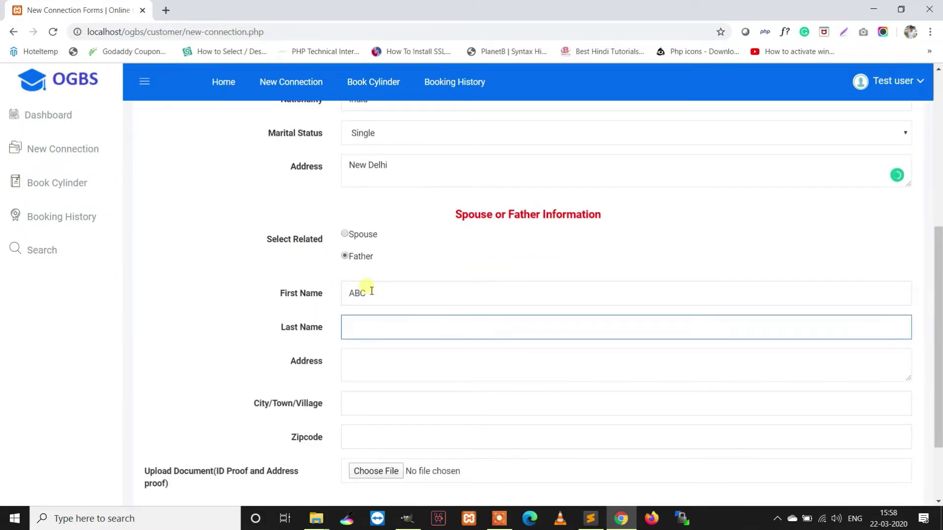
pyautogui.write('XYZ')
pyautogui.click(412, 362)
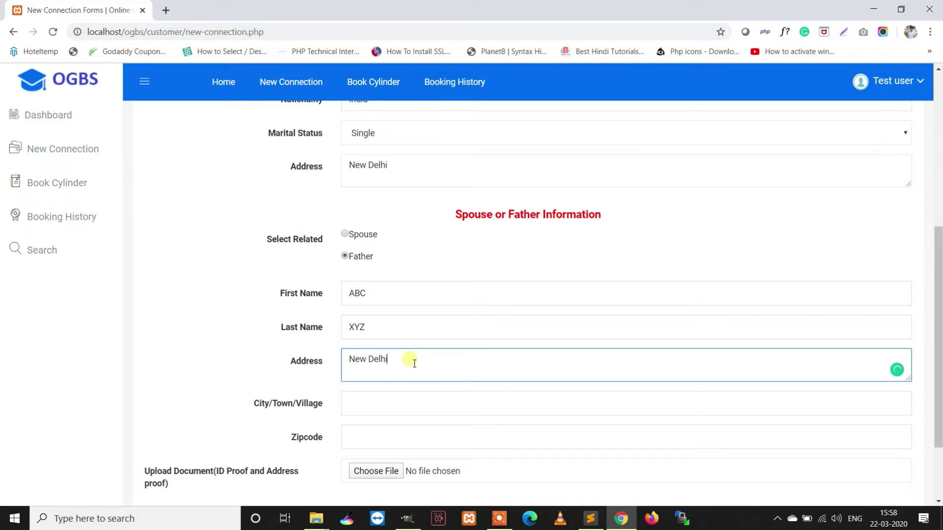
pyautogui.click(421, 407)
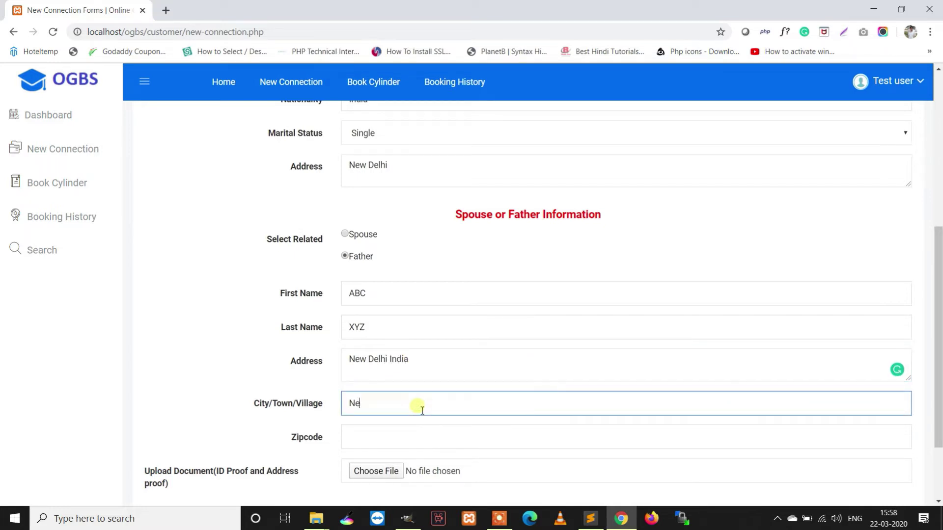
pyautogui.press('Tab')
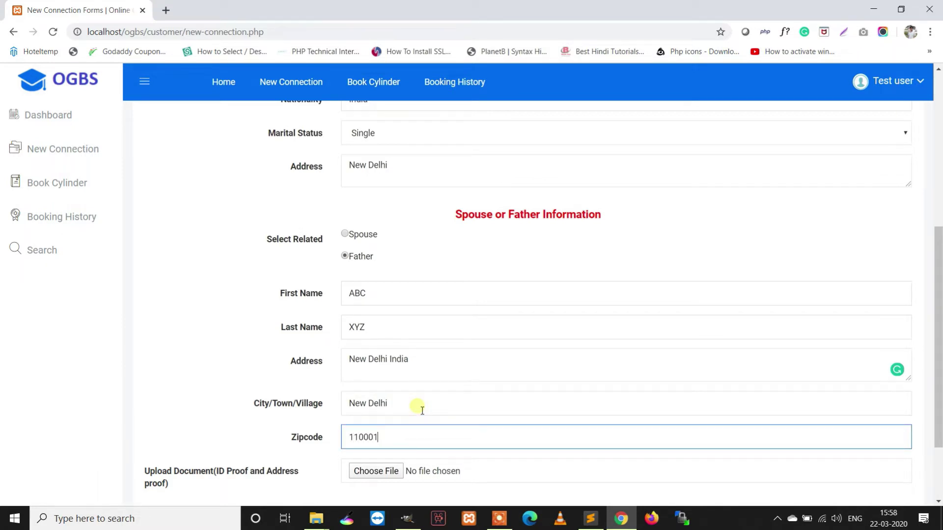
pyautogui.scroll(-2, 422, 411)
pyautogui.click(387, 470)
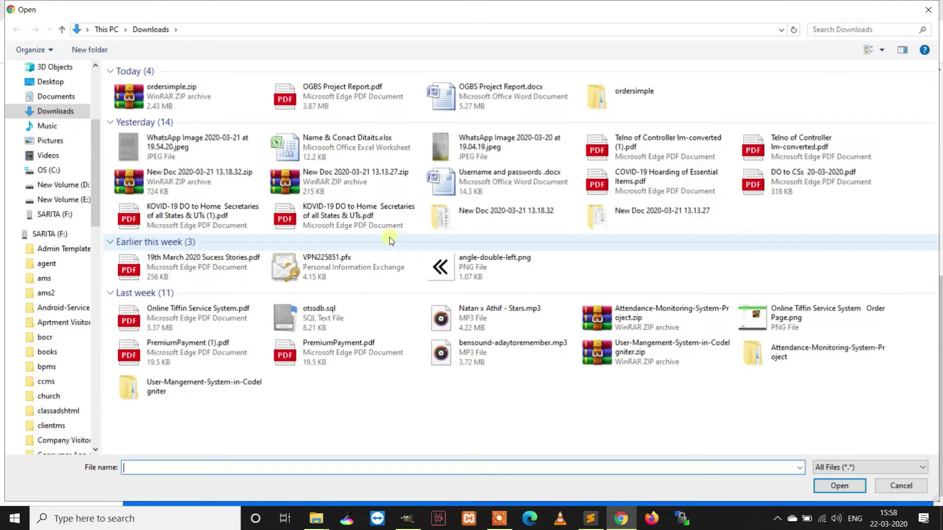
# - Browse to C:\xampp\htdocs\ogbs\img and pick gas-booking-500x500.jpg as the ID proof
pyautogui.click(55, 171)
pyautogui.doubleClick(143, 164)
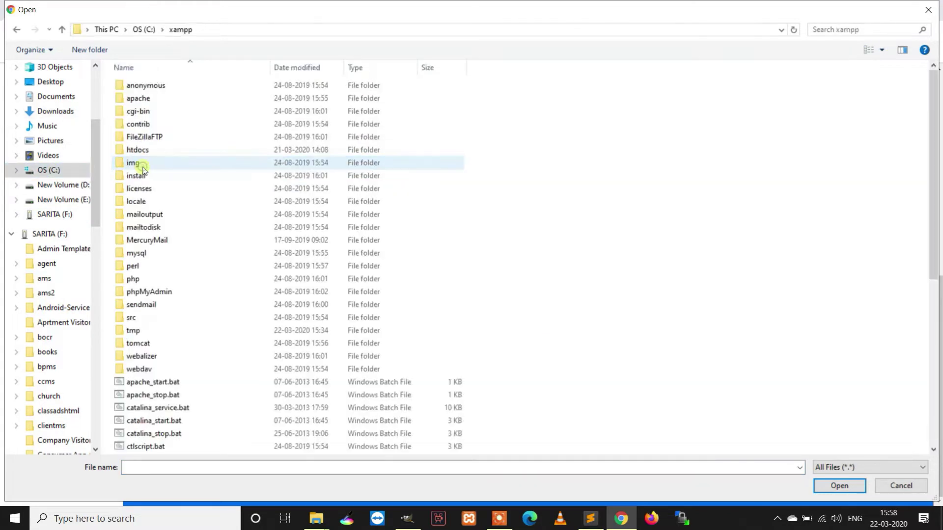
pyautogui.doubleClick(142, 152)
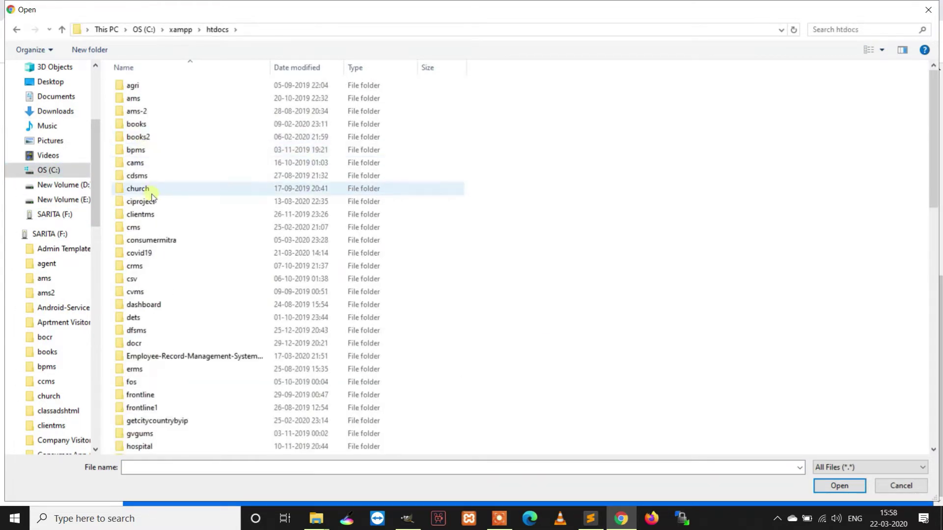
pyautogui.scroll(-4, 157, 339)
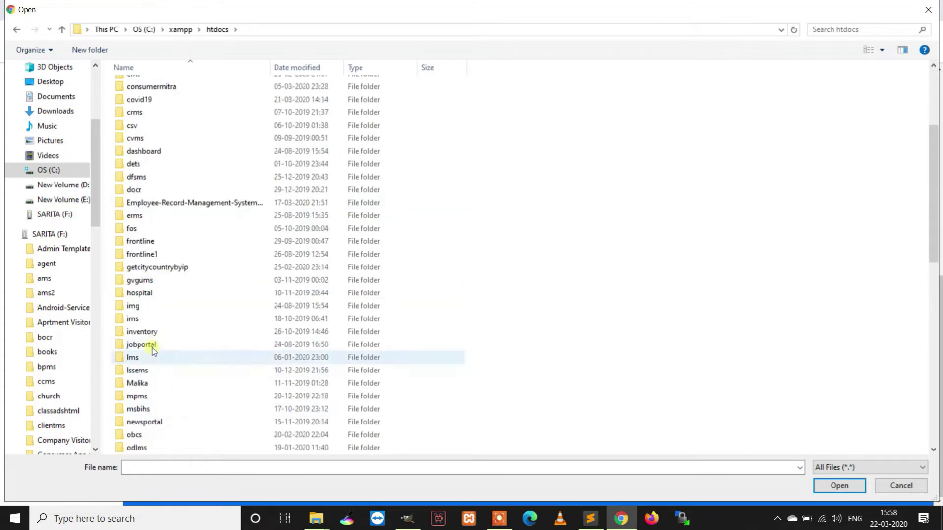
pyautogui.scroll(-1, 152, 363)
pyautogui.doubleClick(140, 435)
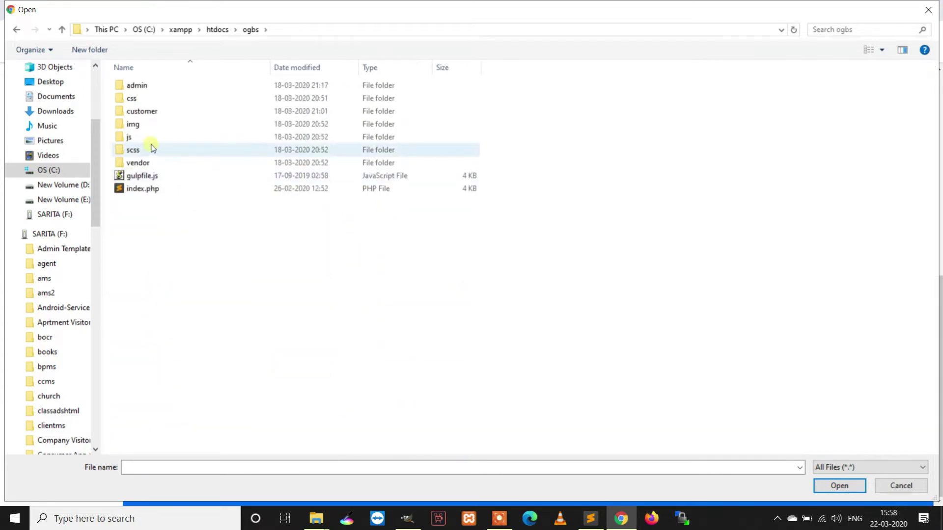
pyautogui.doubleClick(140, 126)
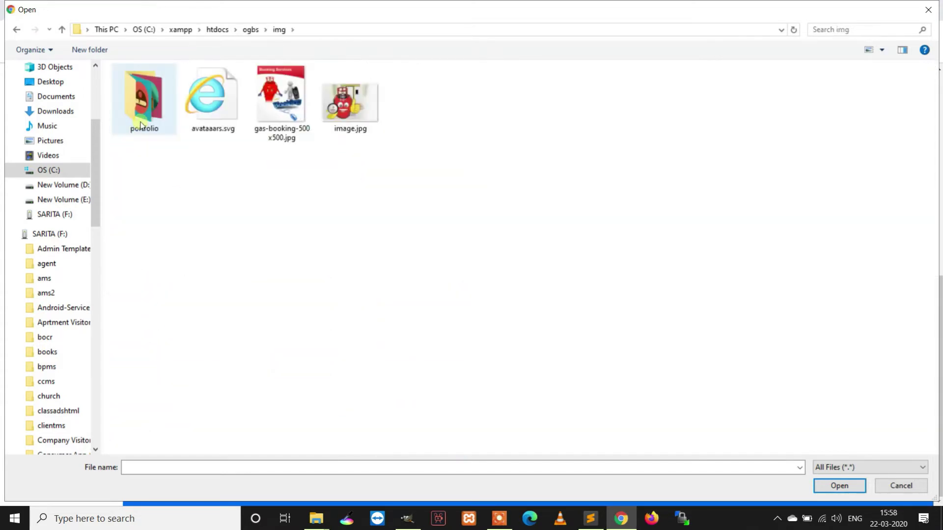
pyautogui.doubleClick(274, 110)
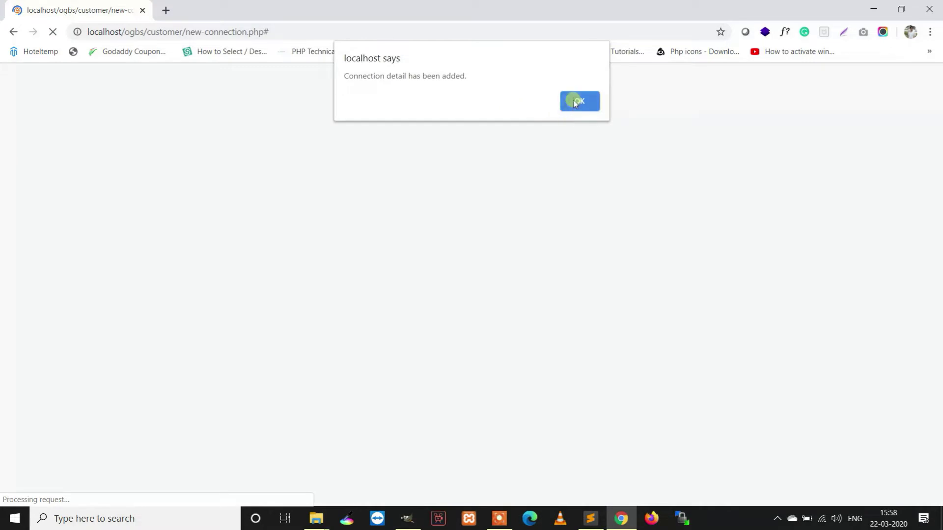
# - Dismiss the connection-added confirmation and review the submitted connection details
pyautogui.click(575, 101)
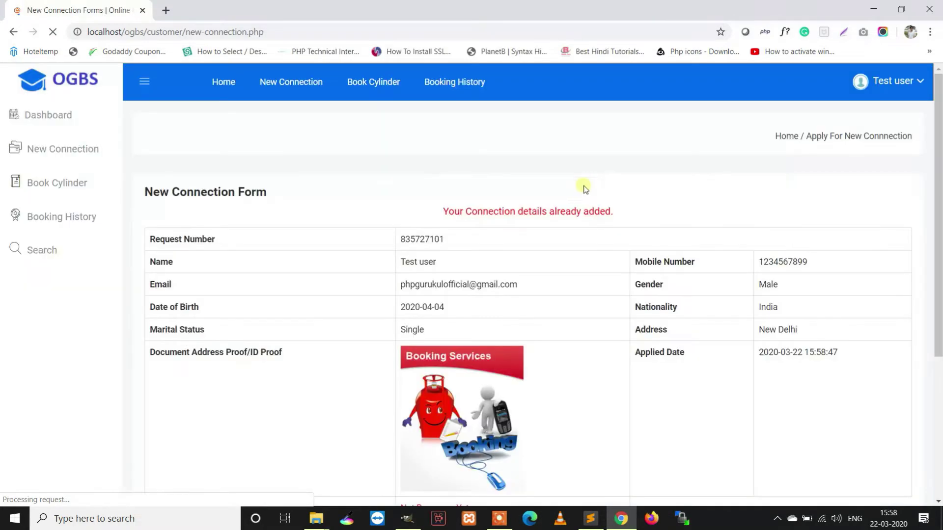
pyautogui.scroll(-4, 581, 234)
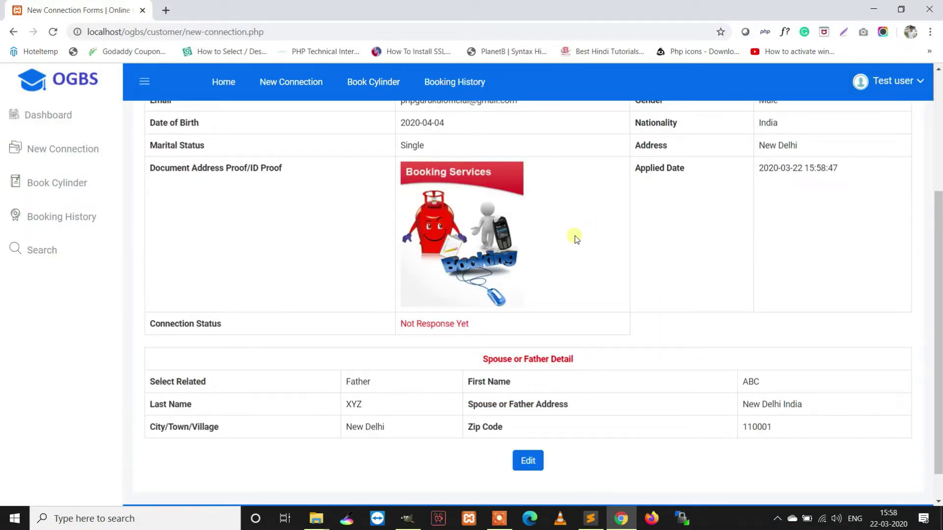
pyautogui.scroll(3, 603, 289)
pyautogui.scroll(2, 590, 279)
pyautogui.moveTo(464, 238); pyautogui.dragTo(148, 238)
pyautogui.scroll(-4, 677, 332)
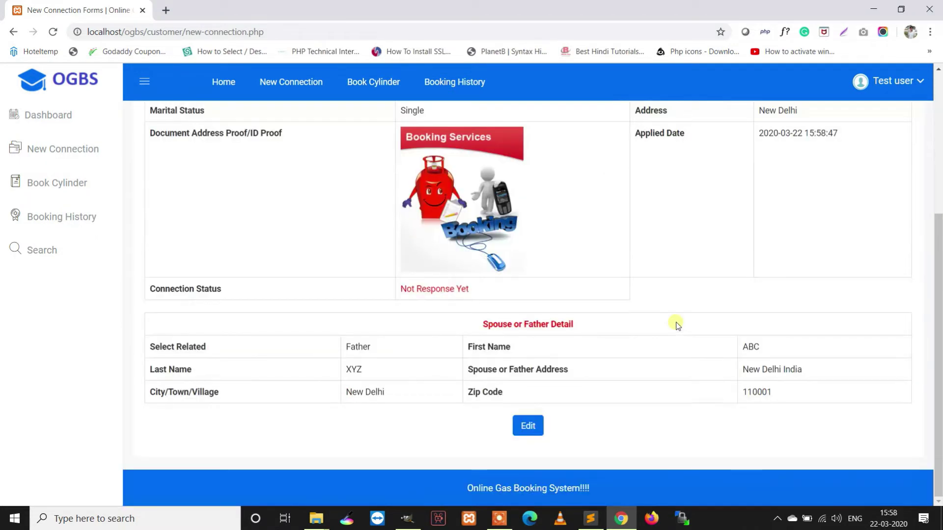
# - Edit and re-save the connection details, then show the empty Book Cylinder list
pyautogui.click(535, 426)
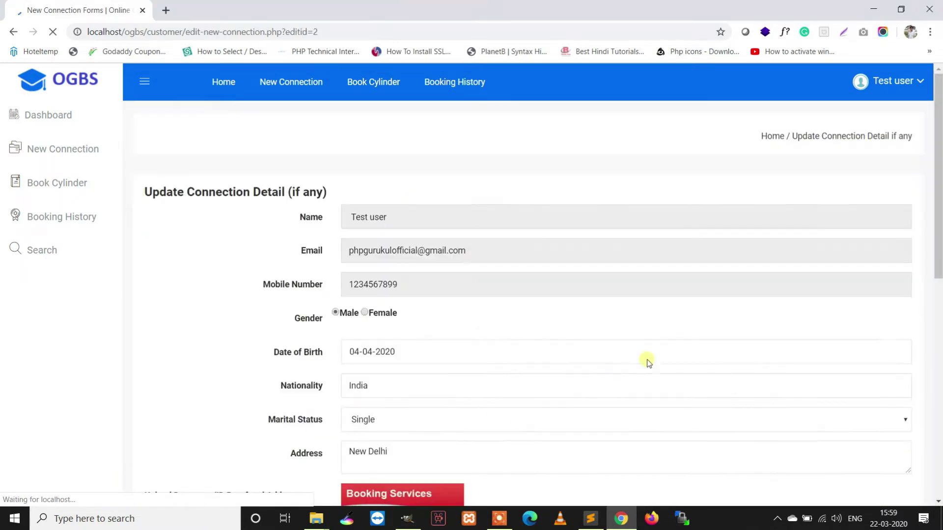
pyautogui.scroll(-3, 587, 343)
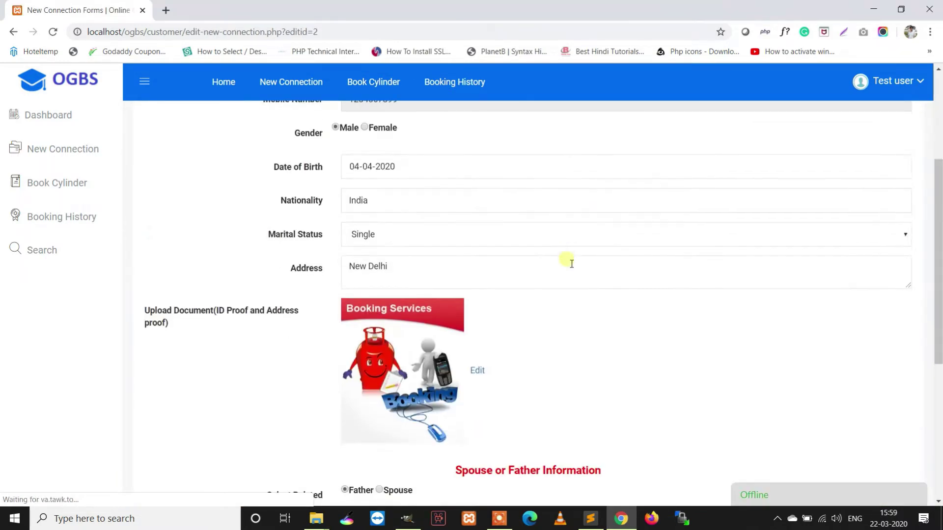
pyautogui.scroll(-5, 571, 260)
pyautogui.scroll(-1, 568, 263)
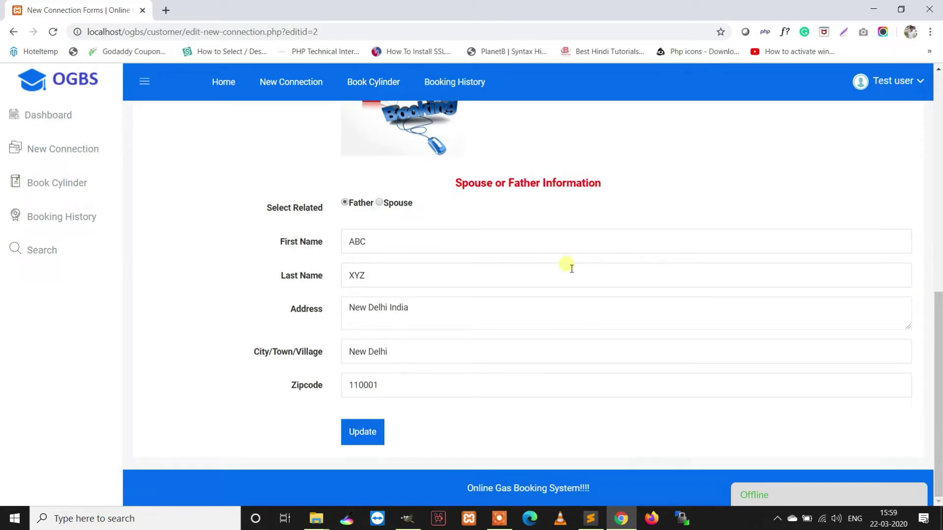
pyautogui.scroll(7, 570, 270)
pyautogui.scroll(-6, 571, 275)
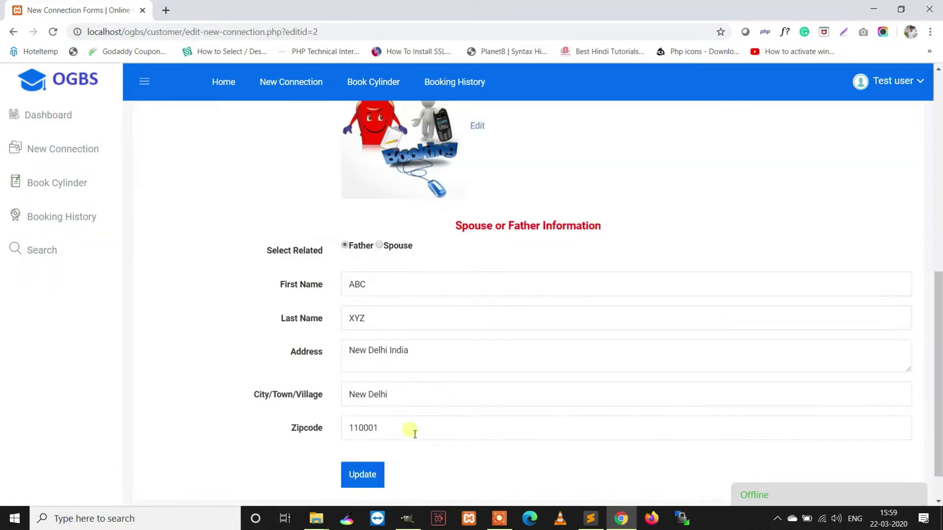
pyautogui.click(360, 475)
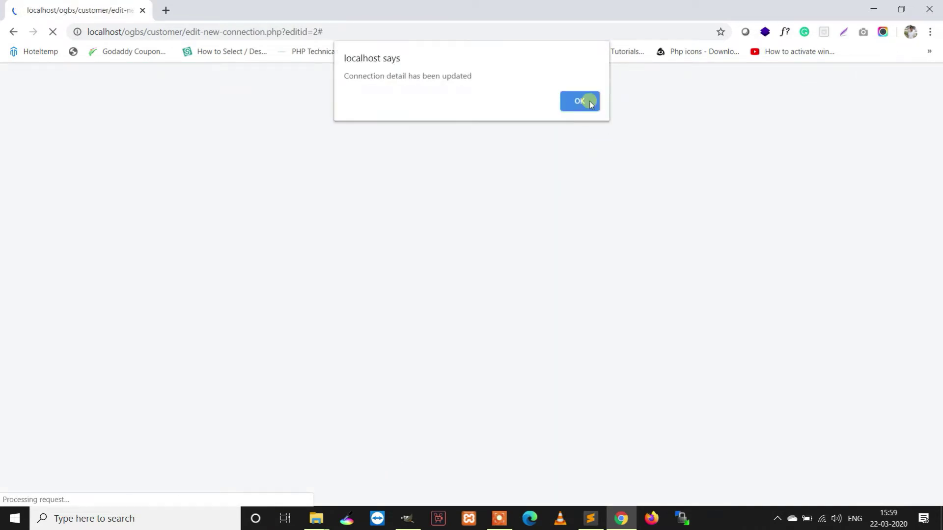
pyautogui.click(589, 101)
pyautogui.click(80, 189)
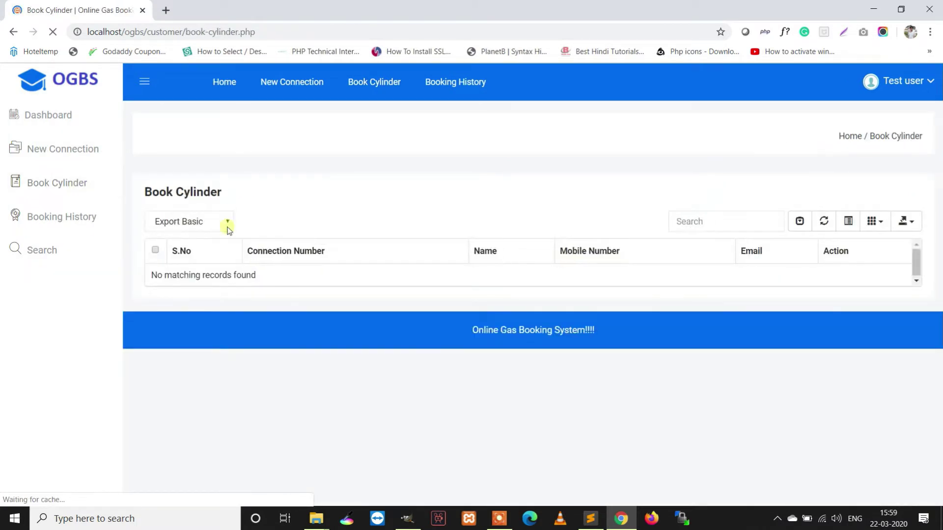
pyautogui.click(168, 10)
# - Load the localhost/ogbs home page in the new tab
pyautogui.write('localhost/phpmyadmin')
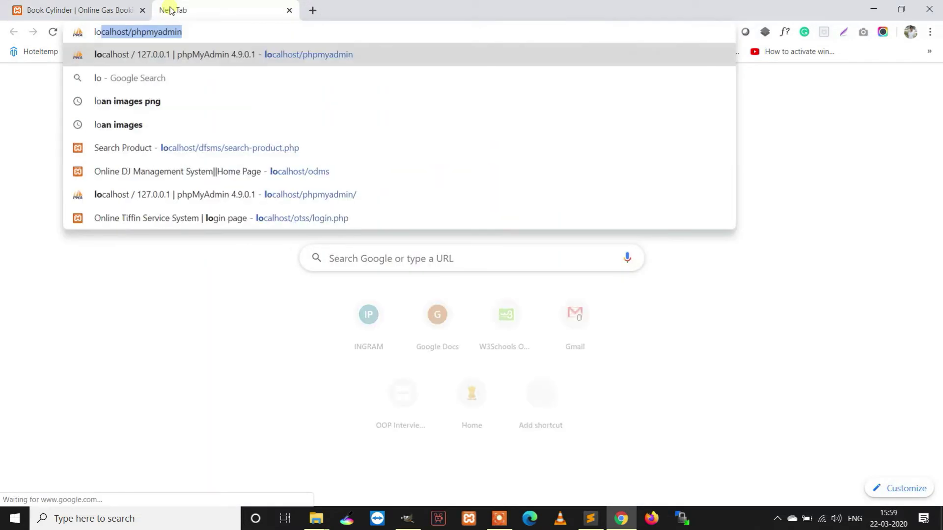
pyautogui.press('End')
pyautogui.press('BackSpace')
pyautogui.press('BackSpace')
pyautogui.press('BackSpace')
pyautogui.press('BackSpace')
pyautogui.press('BackSpace')
pyautogui.press('BackSpace')
pyautogui.press('BackSpace')
pyautogui.press('BackSpace')
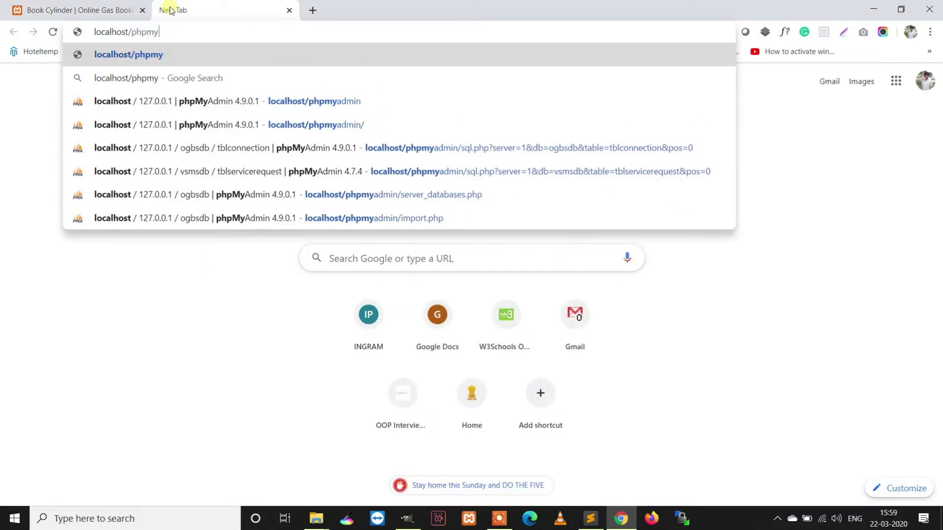
pyautogui.press('BackSpace')
pyautogui.press('BackSpace')
pyautogui.write('ogbs/customer/new-connection.')
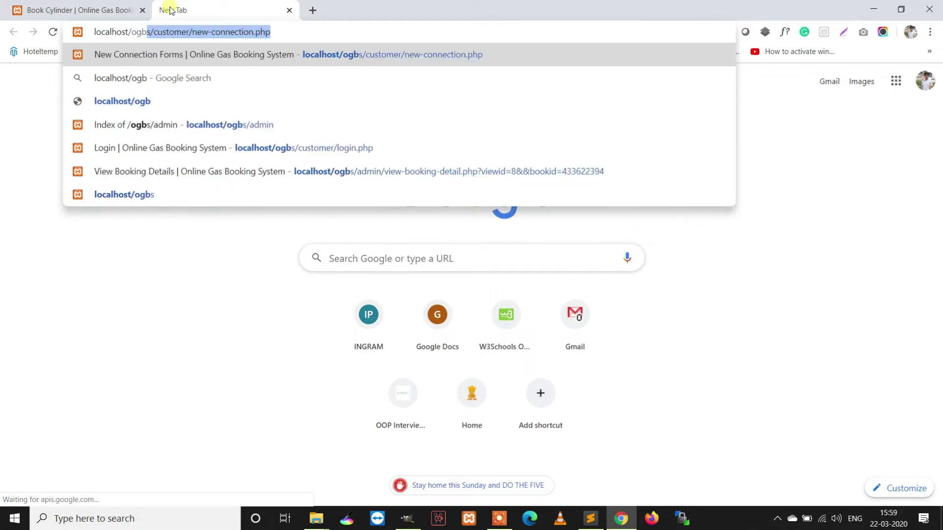
pyautogui.press('Return')
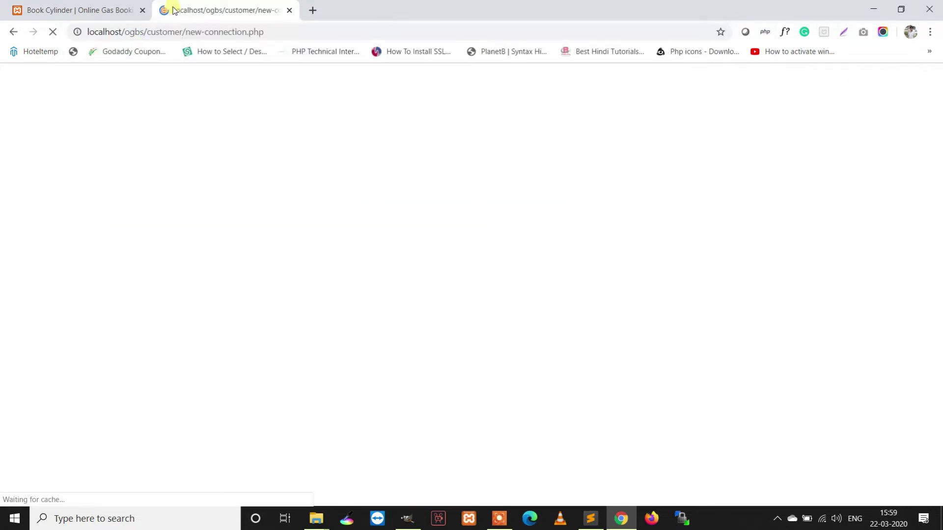
pyautogui.moveTo(288, 31); pyautogui.dragTo(147, 31)
pyautogui.press('BackSpace')
pyautogui.press('Return')
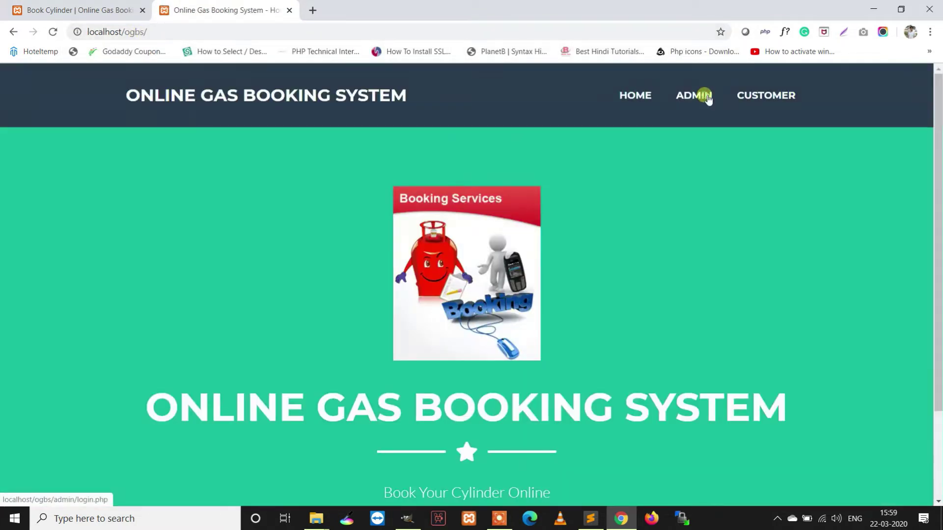
# - Sign in on the admin login page with the admin username and password
pyautogui.click(707, 96)
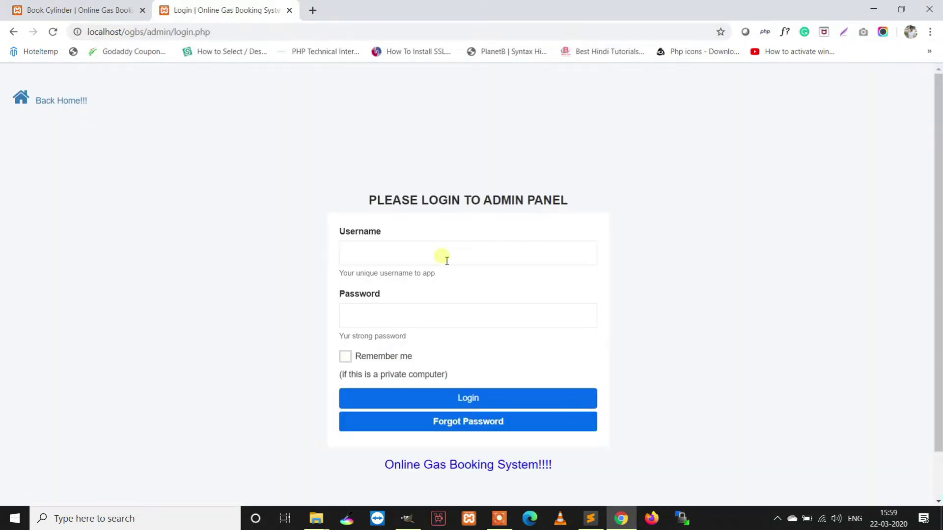
pyautogui.click(446, 254)
pyautogui.write('admin')
pyautogui.press('Tab')
pyautogui.write('123')
pyautogui.press('Return')
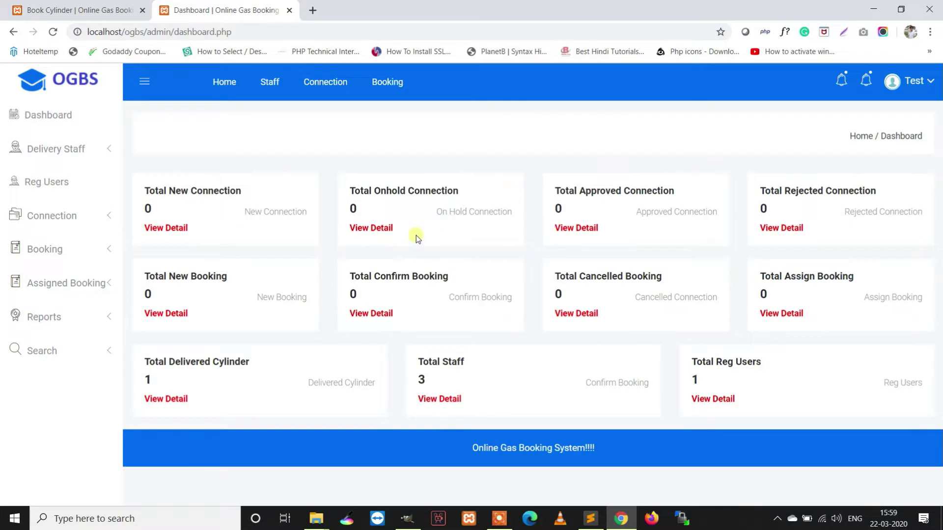
# - Open the pending connection request from the notification bell, view its details and open Take Action
pyautogui.click(850, 75)
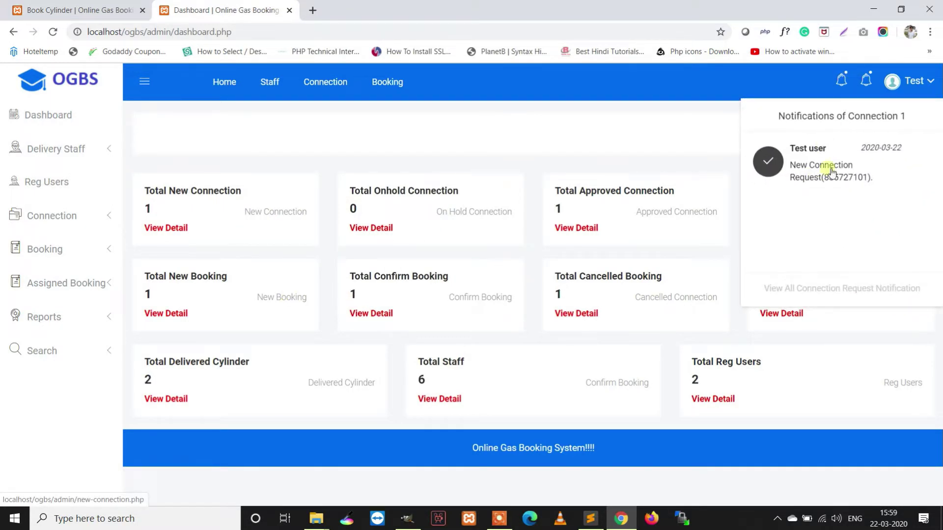
pyautogui.click(828, 176)
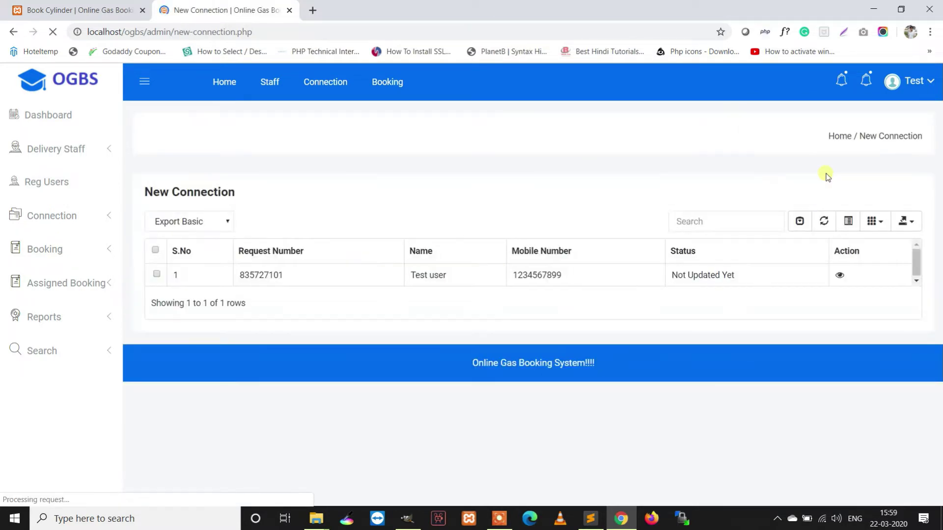
pyautogui.click(851, 275)
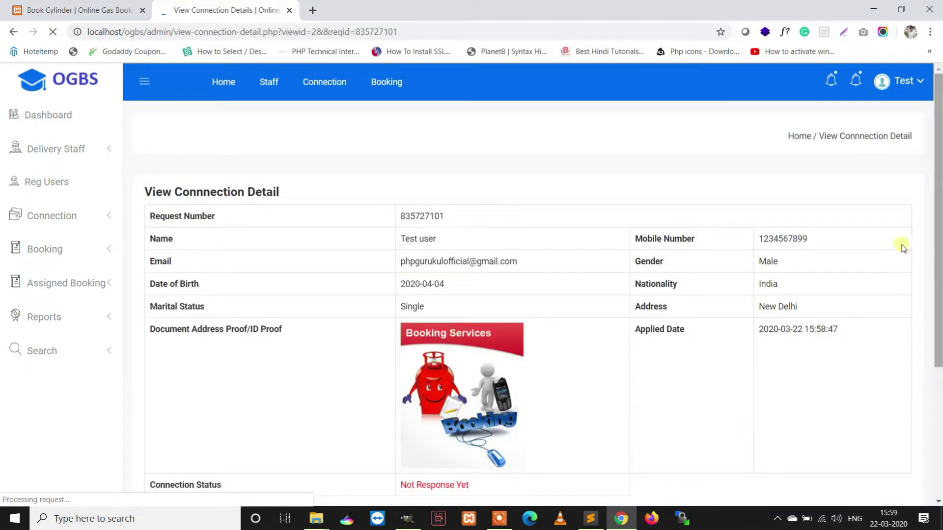
pyautogui.scroll(-1, 665, 244)
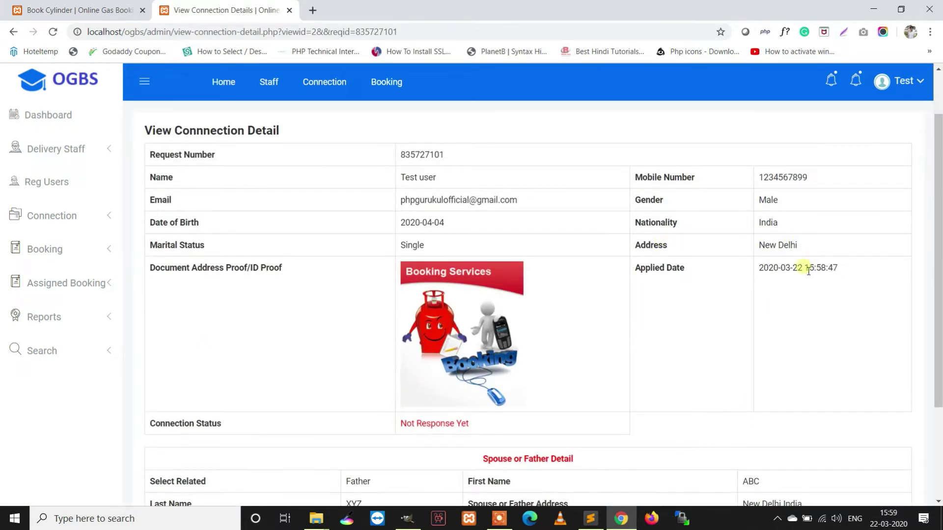
pyautogui.scroll(-3, 568, 295)
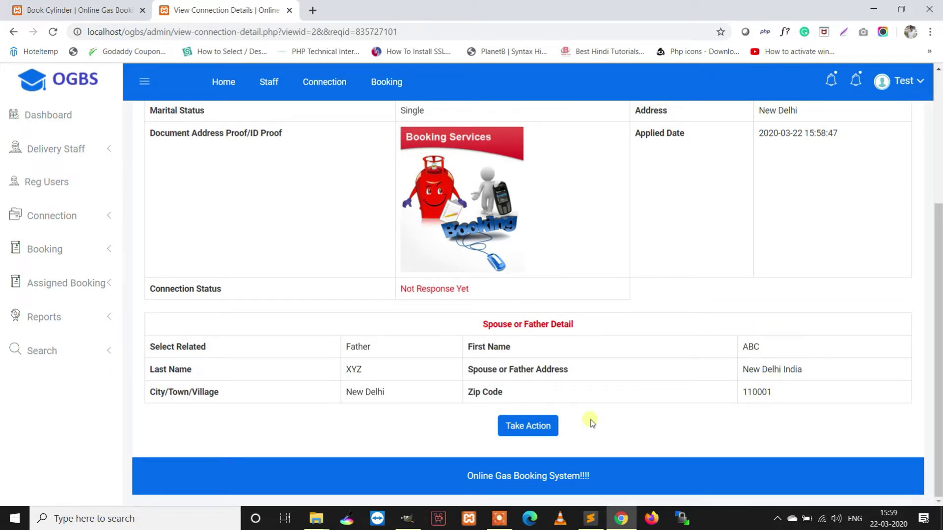
pyautogui.click(536, 425)
# - Enter remark 'Connection approved' and cost 2000, keep Status Approved, and save
pyautogui.click(473, 192)
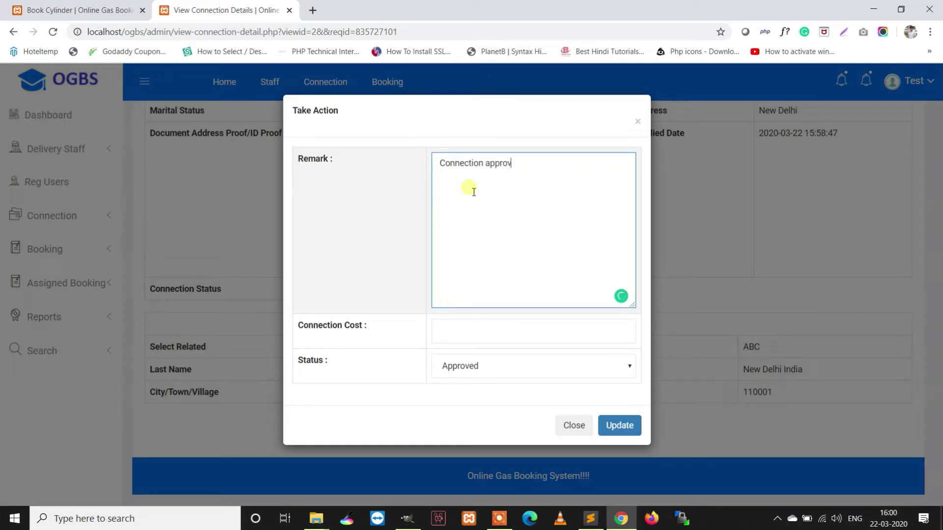
pyautogui.click(480, 331)
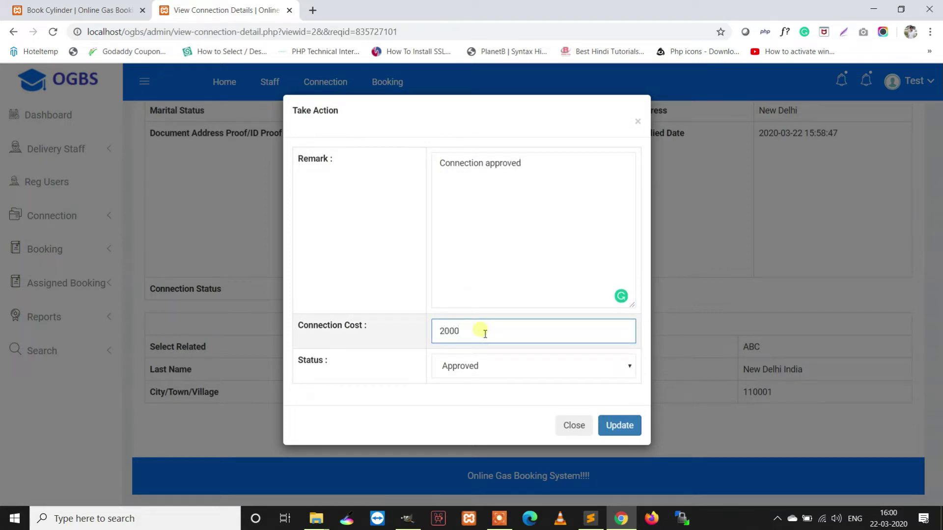
pyautogui.click(477, 365)
pyautogui.click(477, 365)
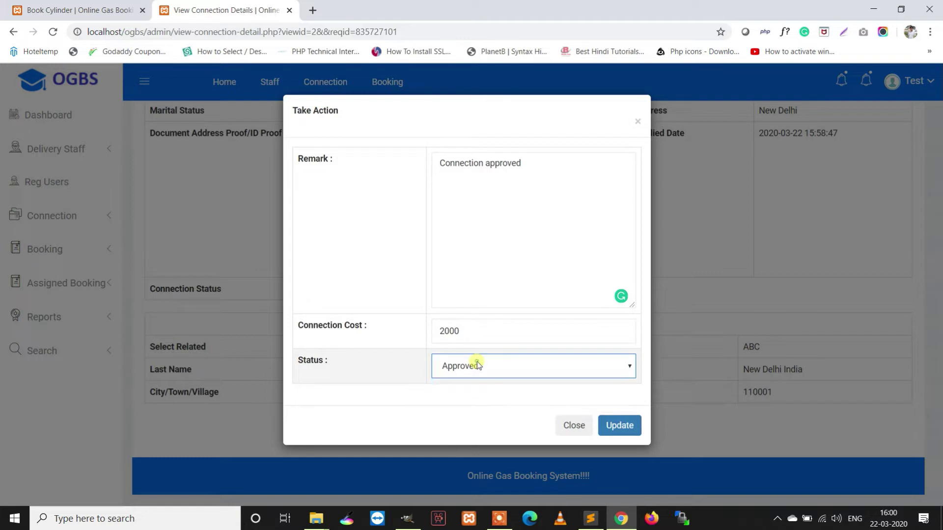
pyautogui.click(619, 425)
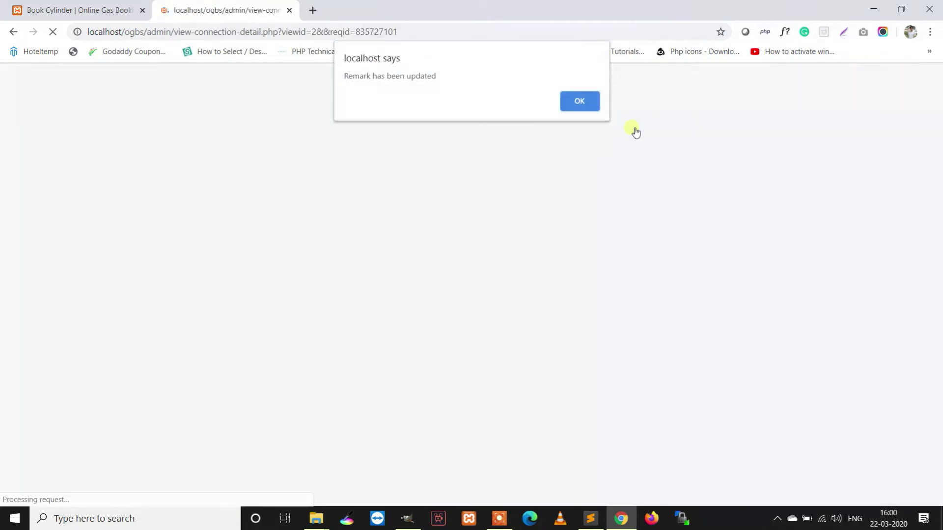
pyautogui.click(574, 101)
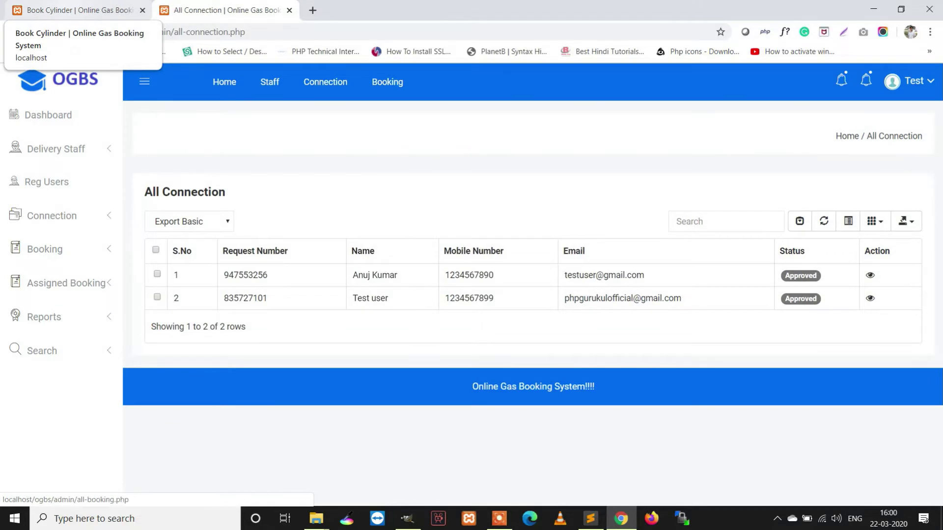
# - In the customer tab, confirm the connection request now shows as approved
pyautogui.hotkey('ctrl', 'shift', 'Tab')
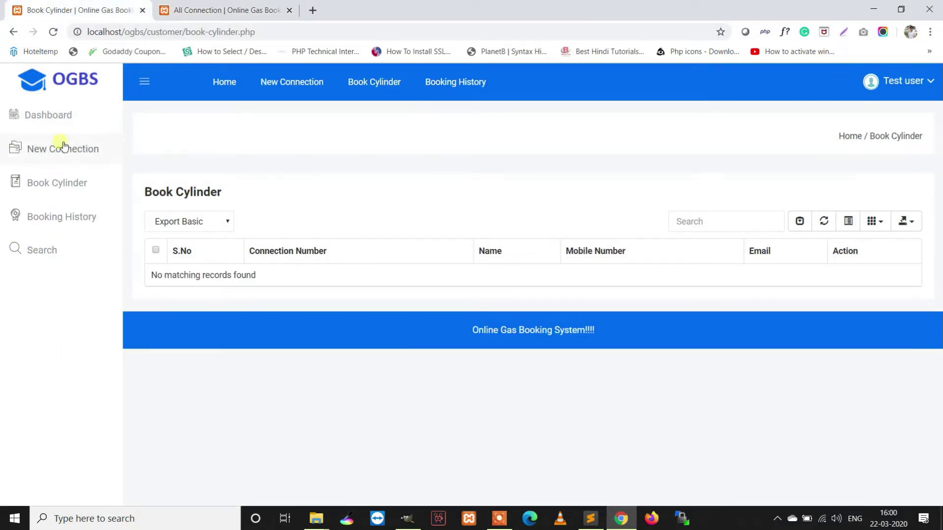
pyautogui.click(48, 179)
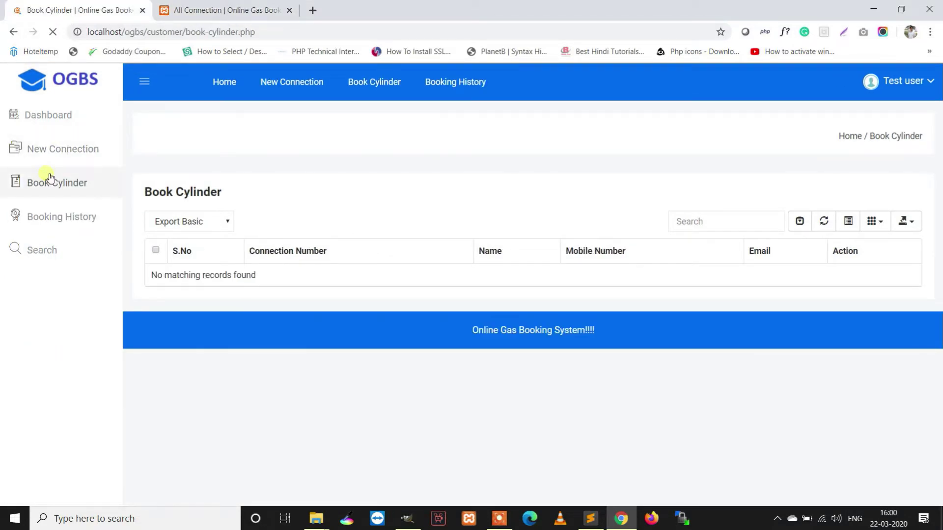
pyautogui.click(867, 286)
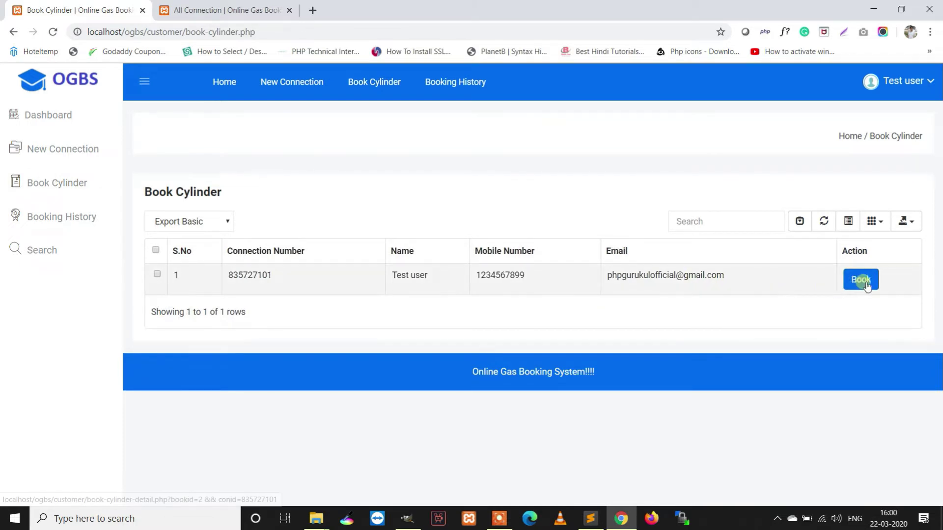
pyautogui.click(77, 149)
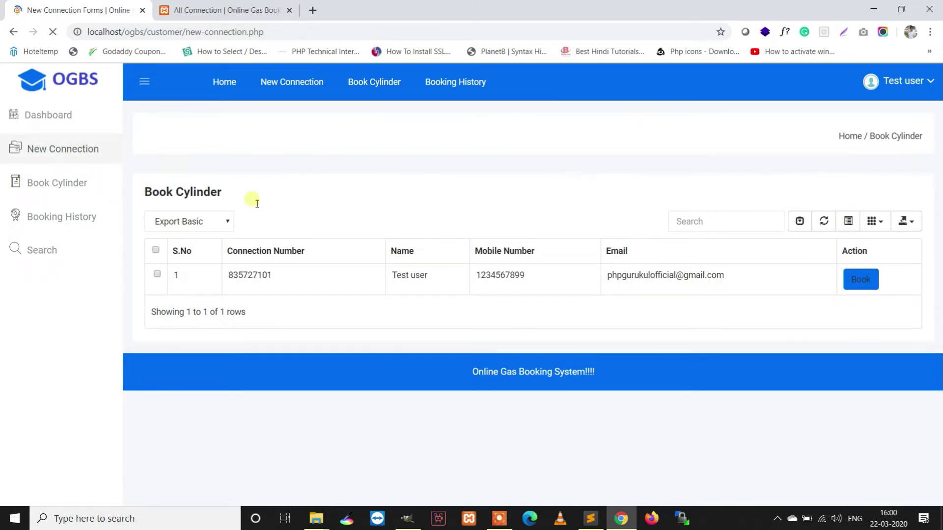
pyautogui.scroll(-4, 467, 268)
pyautogui.moveTo(579, 318); pyautogui.dragTo(293, 323)
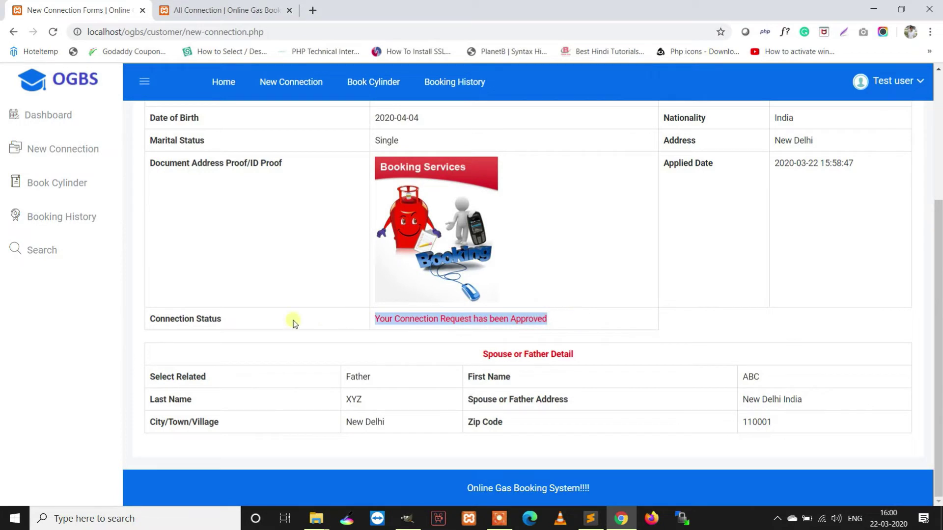
pyautogui.moveTo(209, 325); pyautogui.dragTo(169, 325)
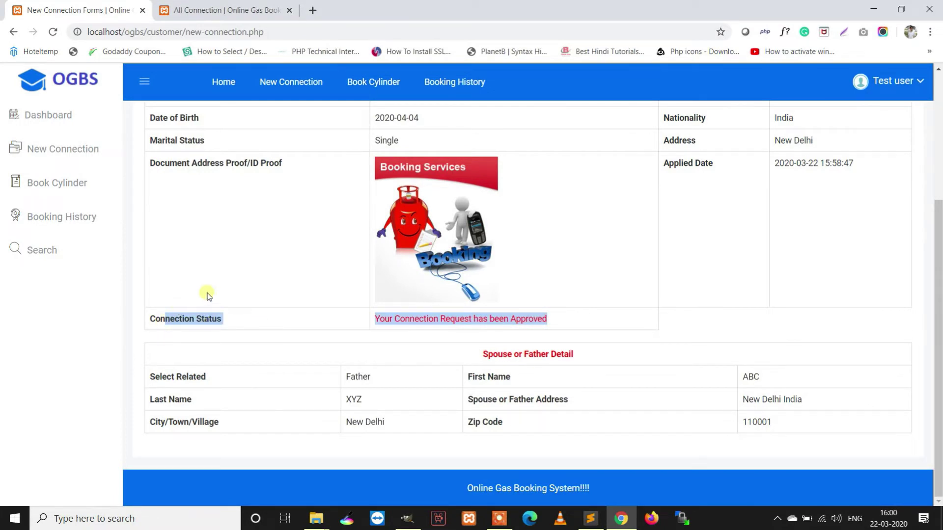
pyautogui.click(29, 180)
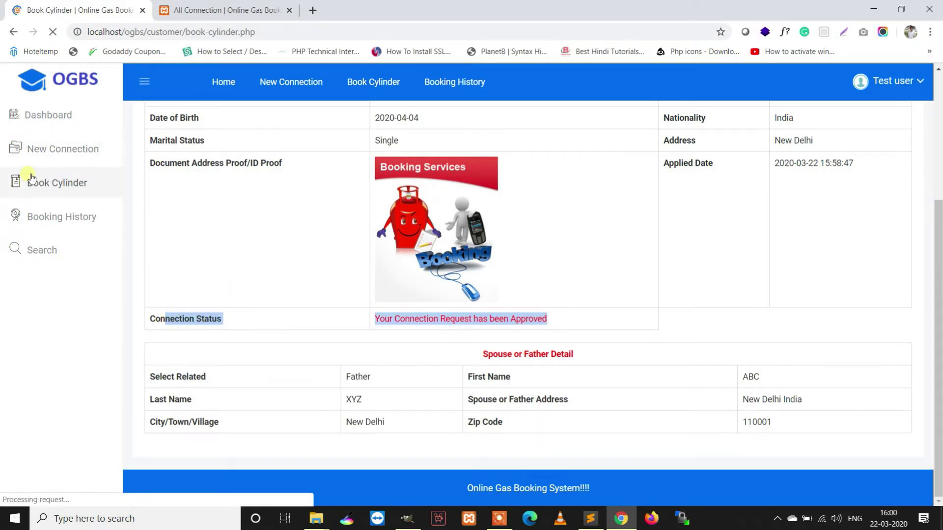
# - Book a 14.2 Kg cylinder refill for the approved connection and dismiss the confirmation
pyautogui.click(858, 284)
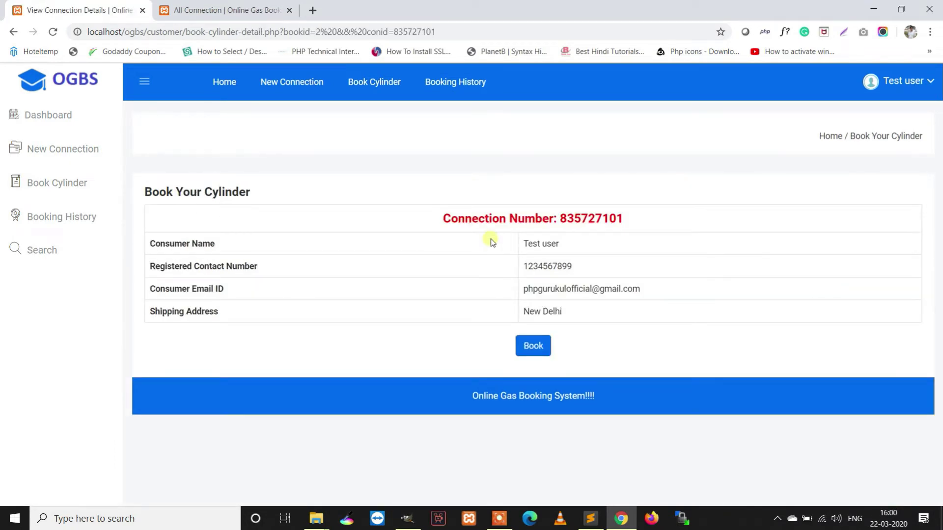
pyautogui.moveTo(626, 227); pyautogui.dragTo(434, 230)
pyautogui.moveTo(595, 261); pyautogui.dragTo(520, 266)
pyautogui.click(673, 305)
pyautogui.click(539, 344)
pyautogui.click(579, 169)
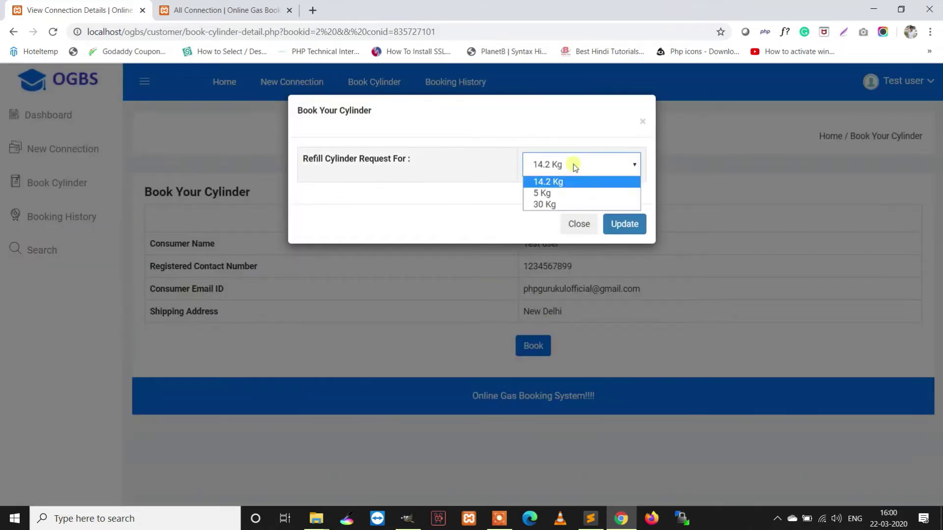
pyautogui.click(560, 183)
pyautogui.click(626, 224)
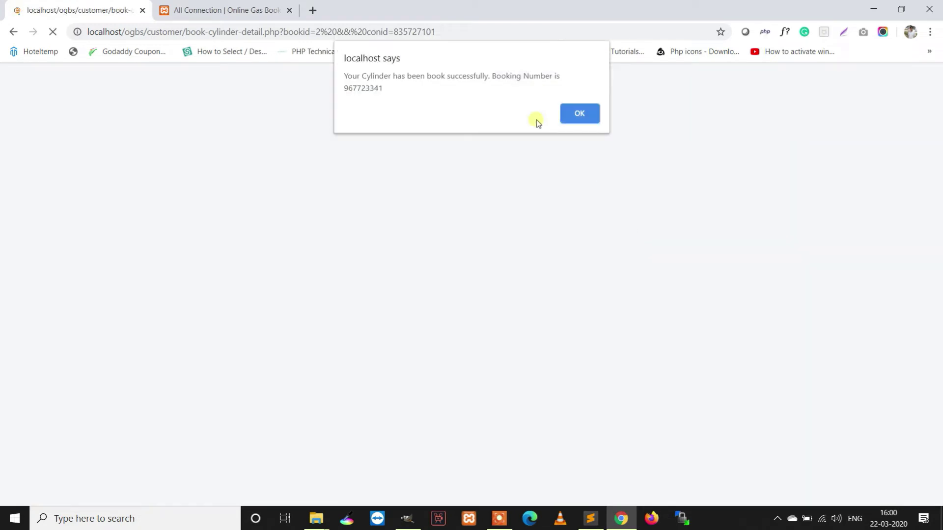
pyautogui.moveTo(389, 99); pyautogui.dragTo(332, 97)
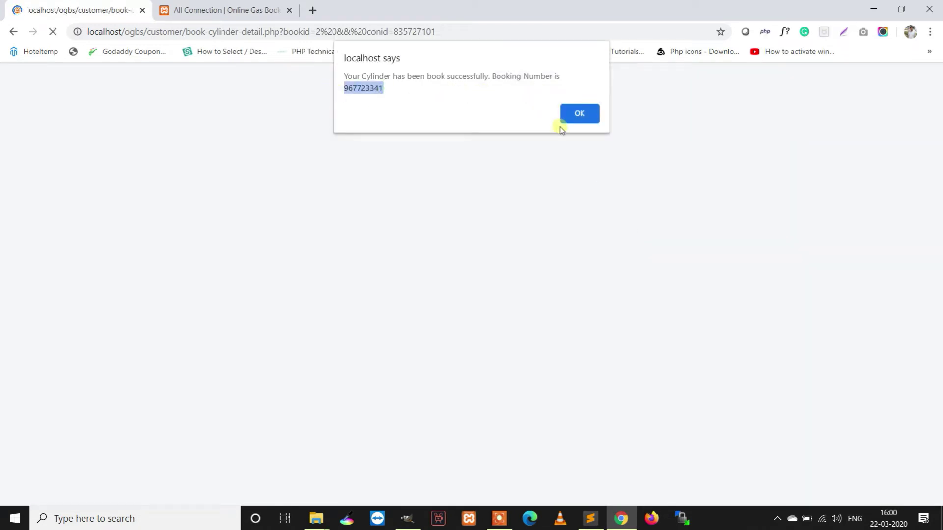
pyautogui.click(579, 116)
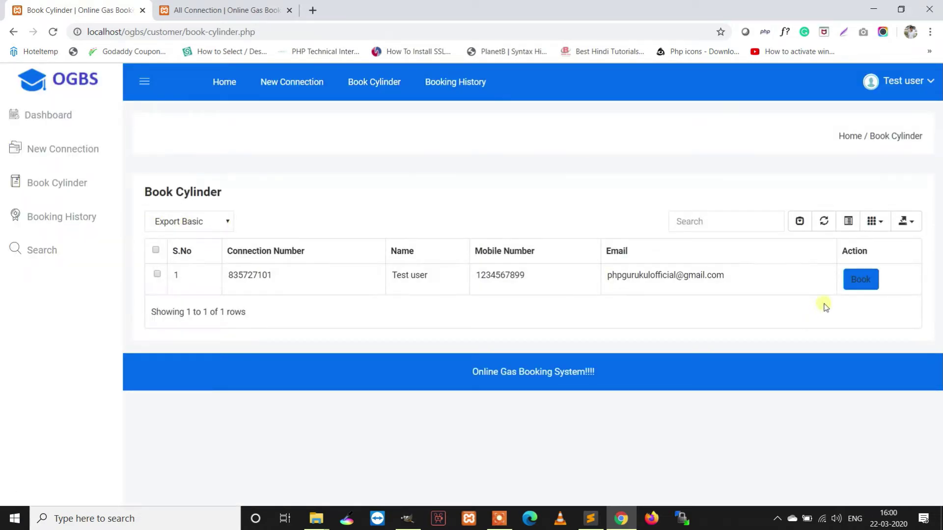
# - View the new booking's details in Booking History, then go back to the admin tab
pyautogui.click(857, 287)
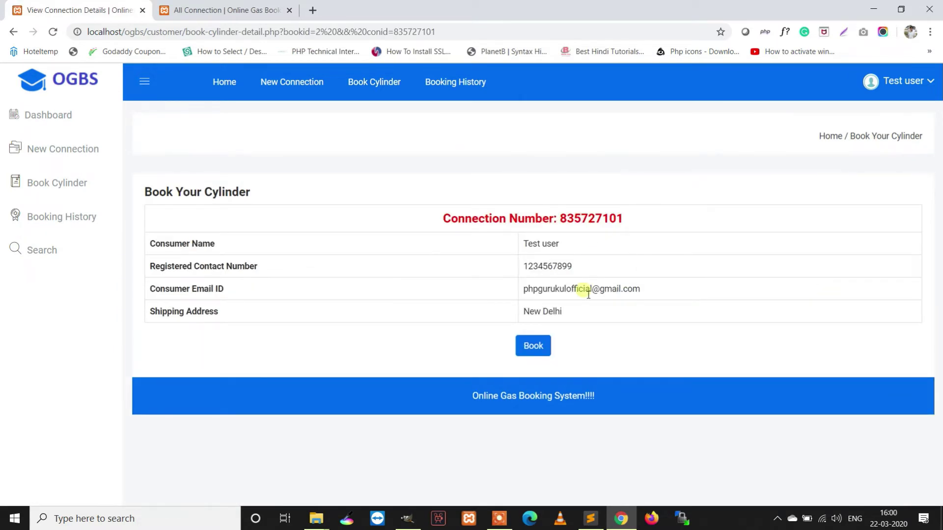
pyautogui.click(84, 219)
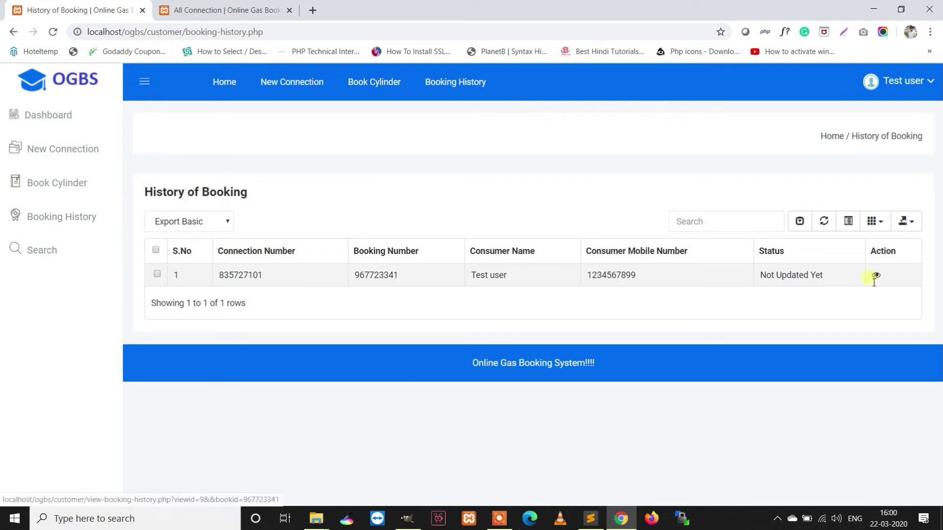
pyautogui.moveTo(790, 257); pyautogui.dragTo(742, 254)
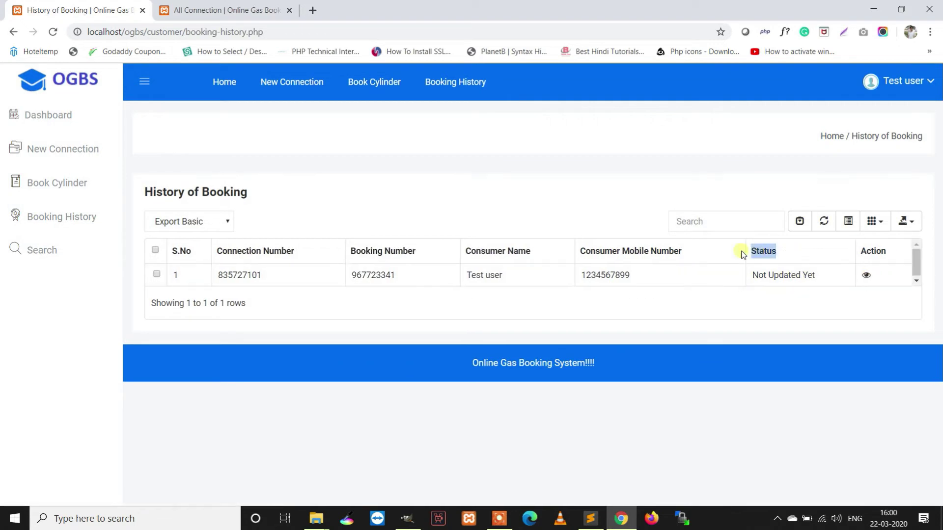
pyautogui.click(868, 276)
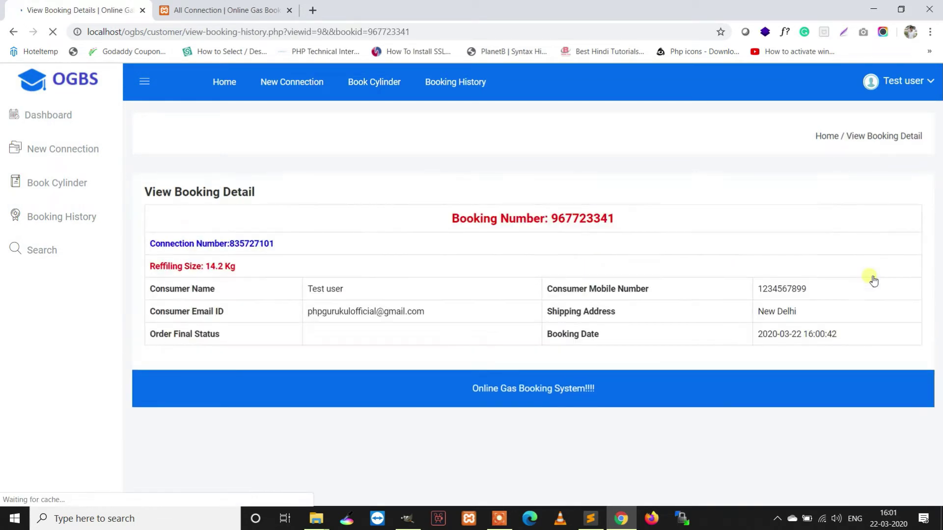
pyautogui.moveTo(179, 254); pyautogui.dragTo(341, 156)
pyautogui.click(258, 6)
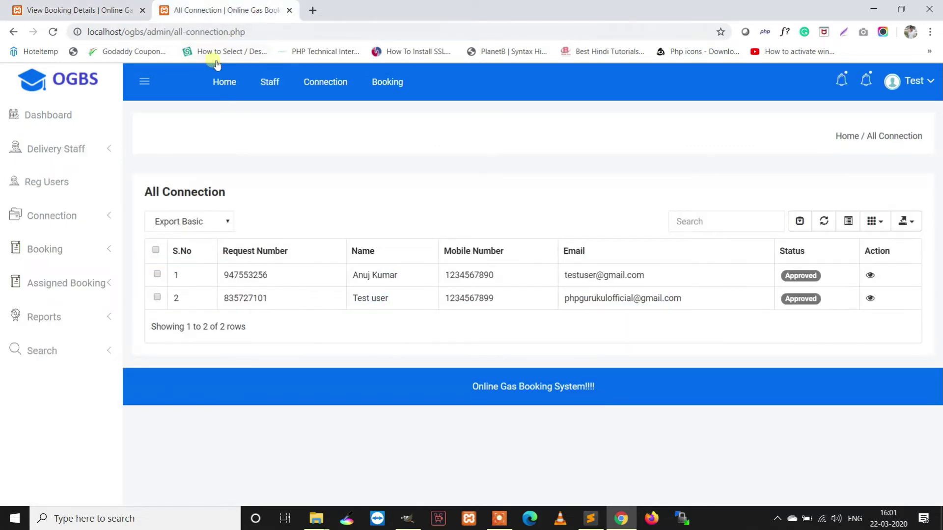
# - Open the new 14.2 Kg refill booking from the admin notifications and bring up its action form
pyautogui.click(53, 32)
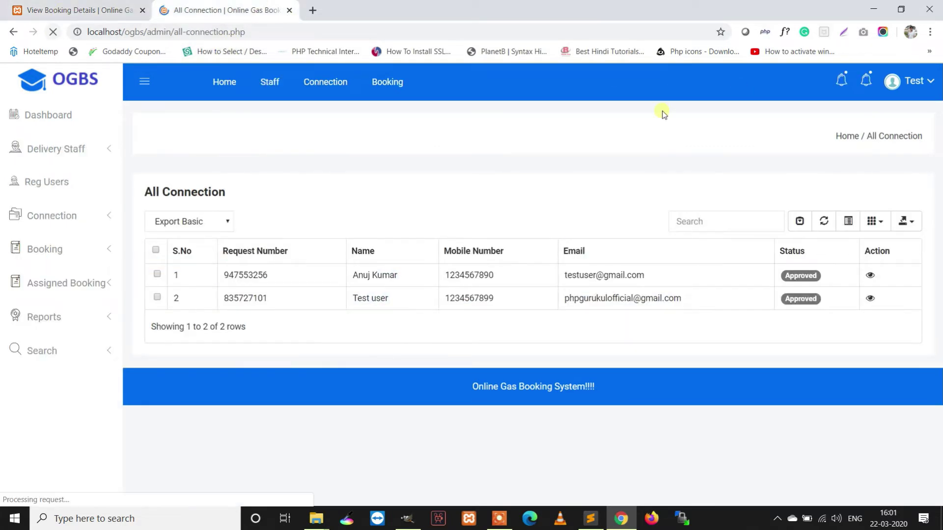
pyautogui.click(867, 81)
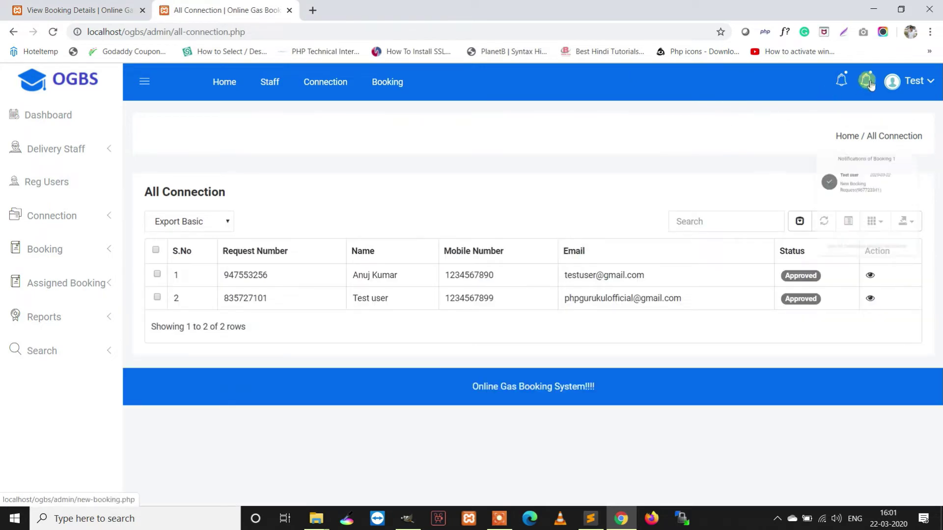
pyautogui.click(845, 180)
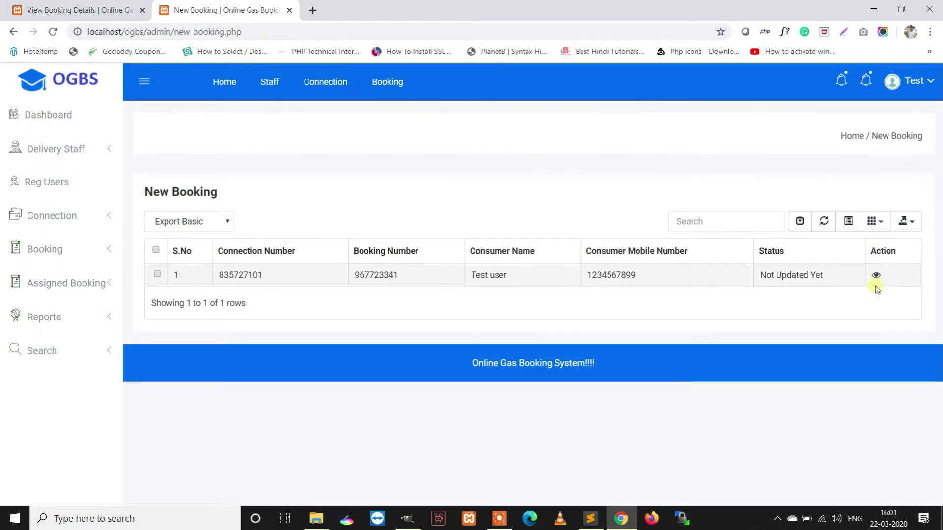
pyautogui.click(877, 276)
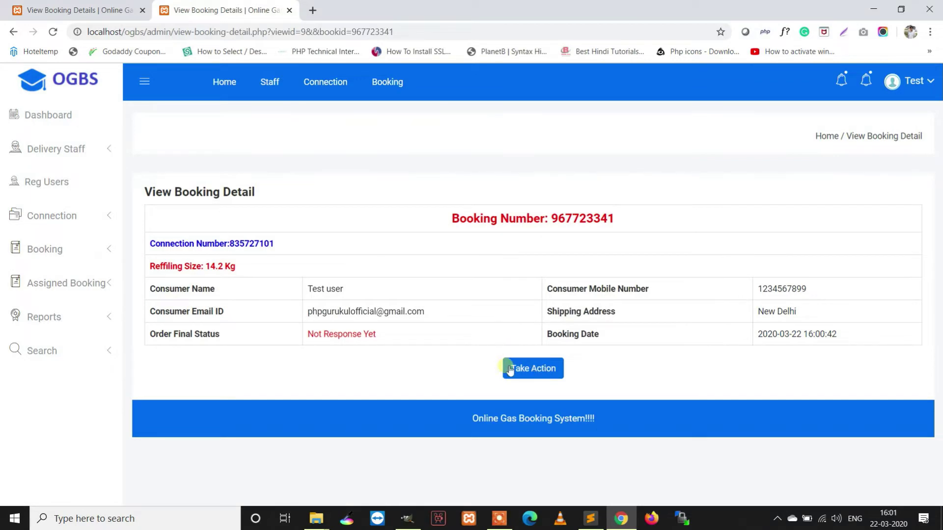
pyautogui.click(525, 369)
# - Confirm the refill booking with remark 'Booking Confirmed', cost 300 and a delivery staff member assigned
pyautogui.click(515, 214)
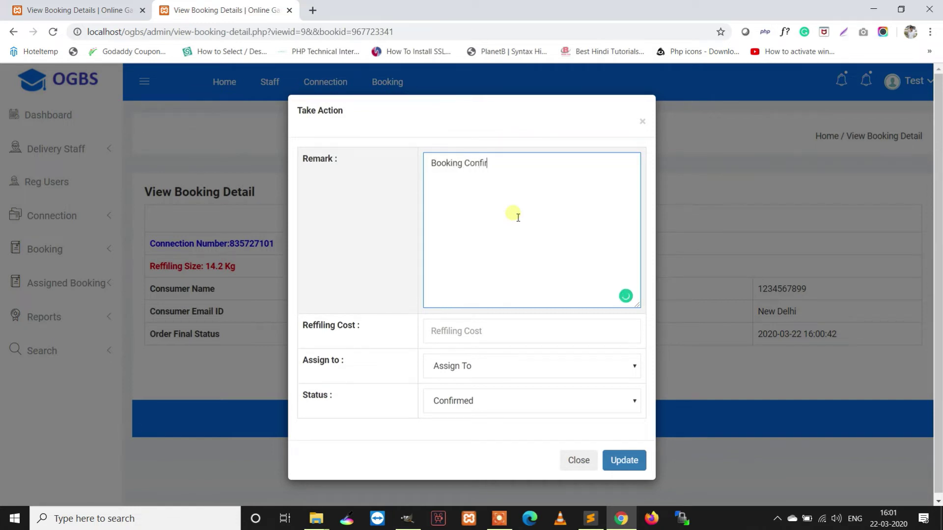
pyautogui.click(489, 338)
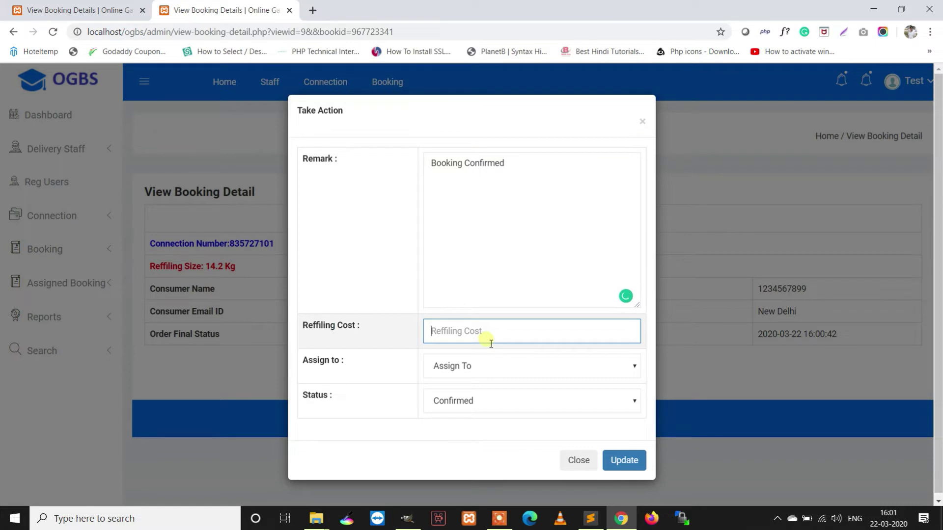
pyautogui.click(505, 368)
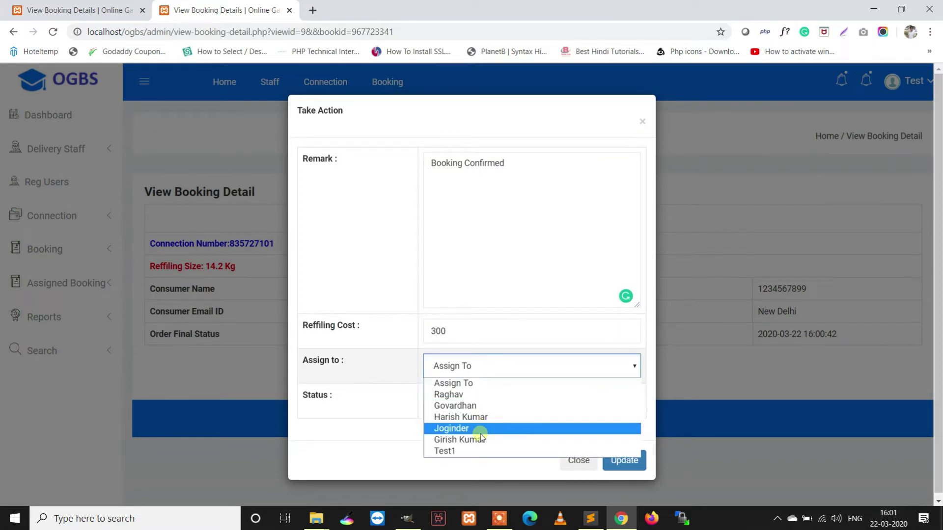
pyautogui.click(480, 432)
pyautogui.click(471, 406)
pyautogui.click(468, 417)
pyautogui.click(624, 461)
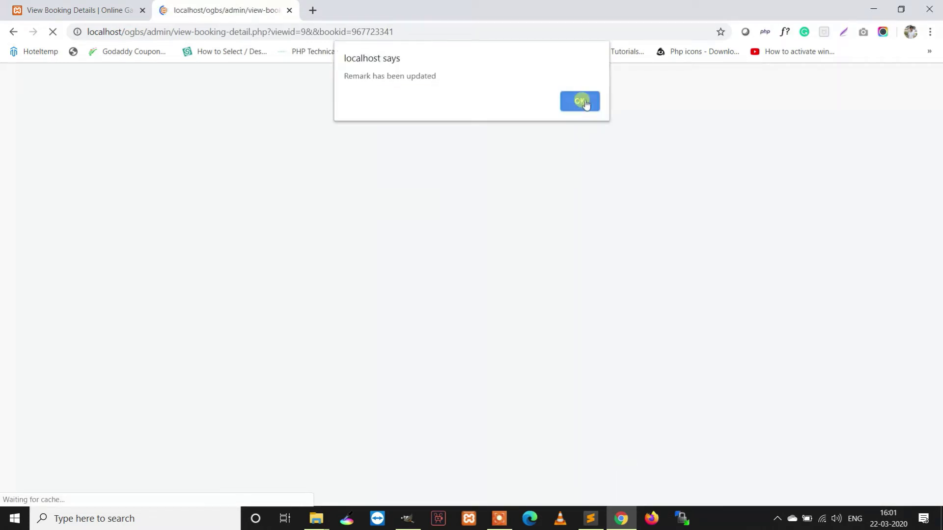
# - Show the customer's booking history listing the booking as Confirmed
pyautogui.click(581, 102)
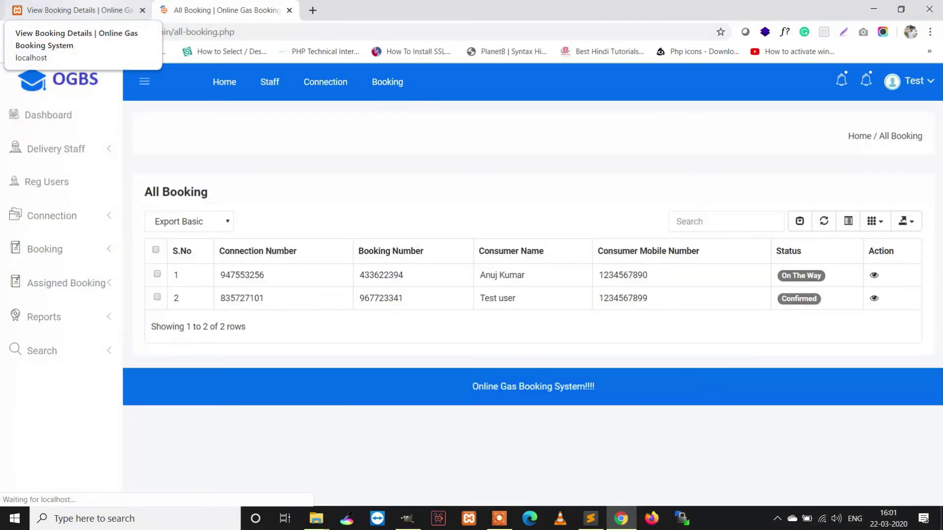
pyautogui.click(74, 10)
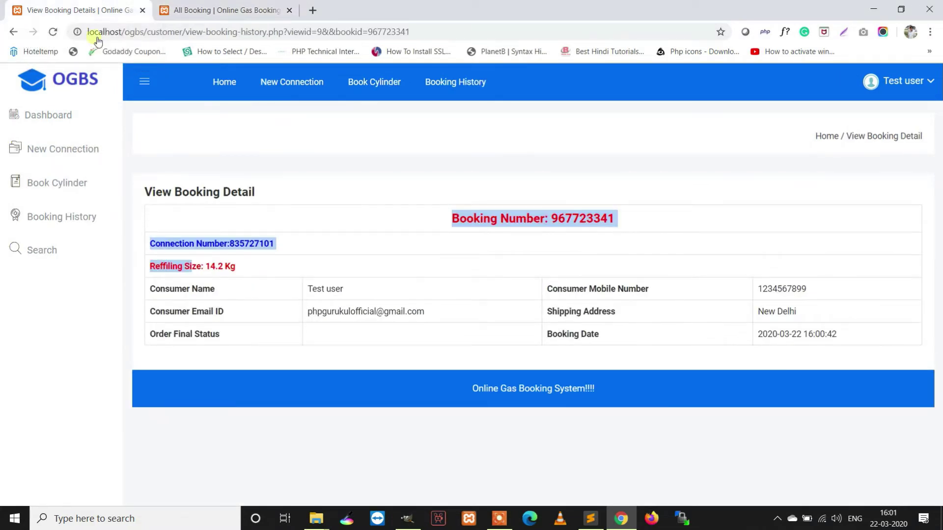
pyautogui.click(76, 212)
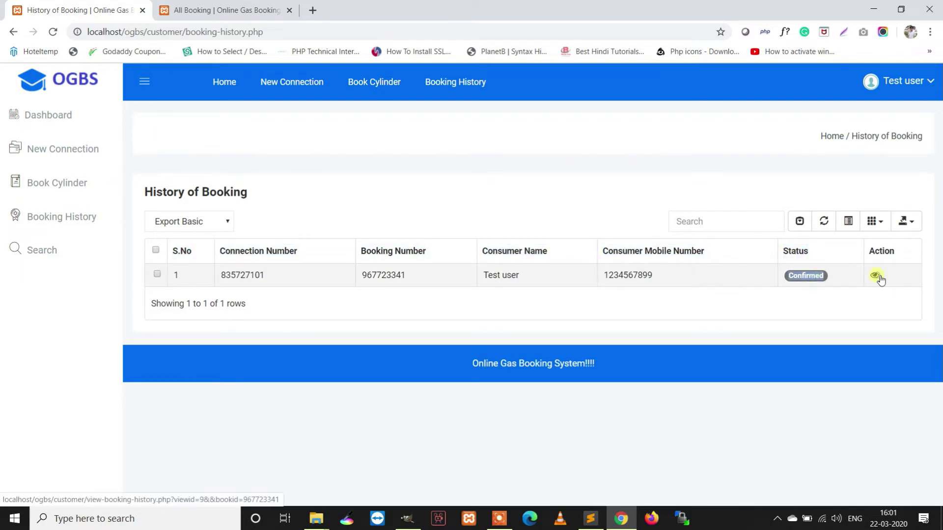
# - View the confirmed booking's delivery-boy assignment, then bring up the admin dashboard totals
pyautogui.click(876, 276)
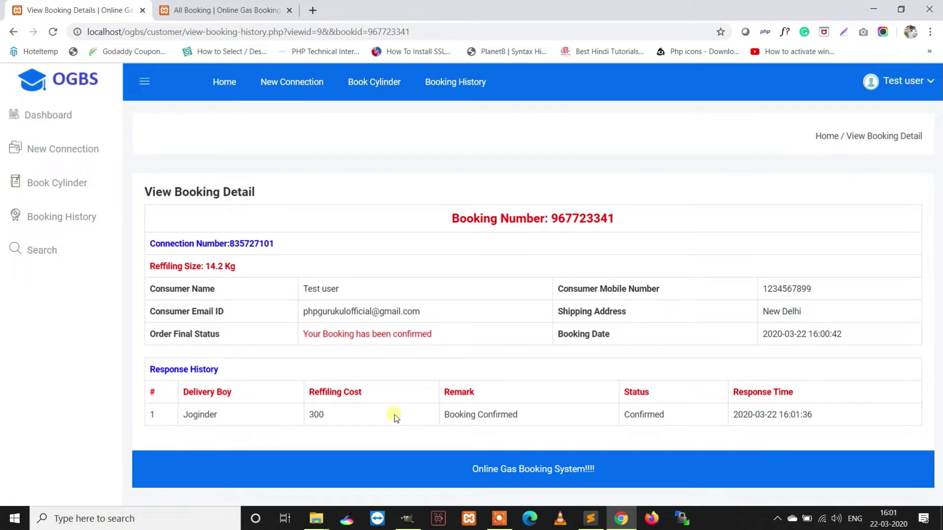
pyautogui.click(190, 4)
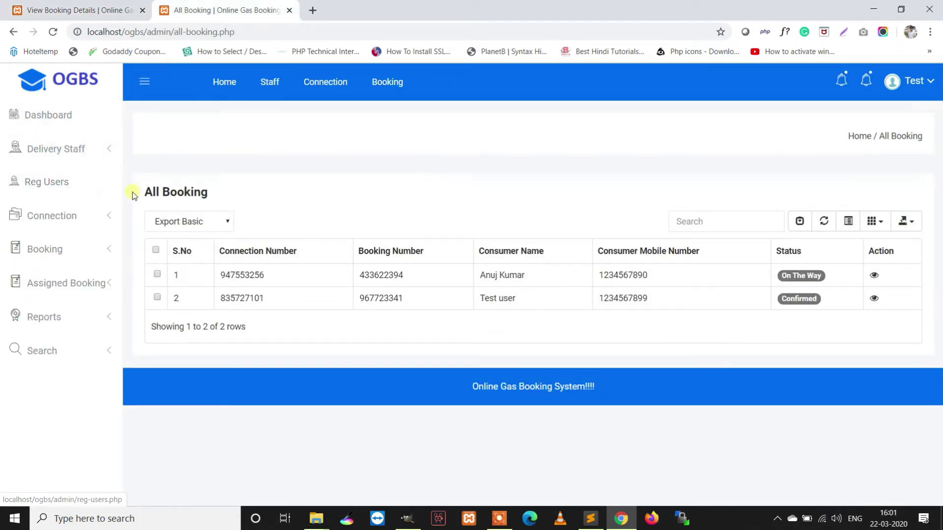
pyautogui.click(80, 123)
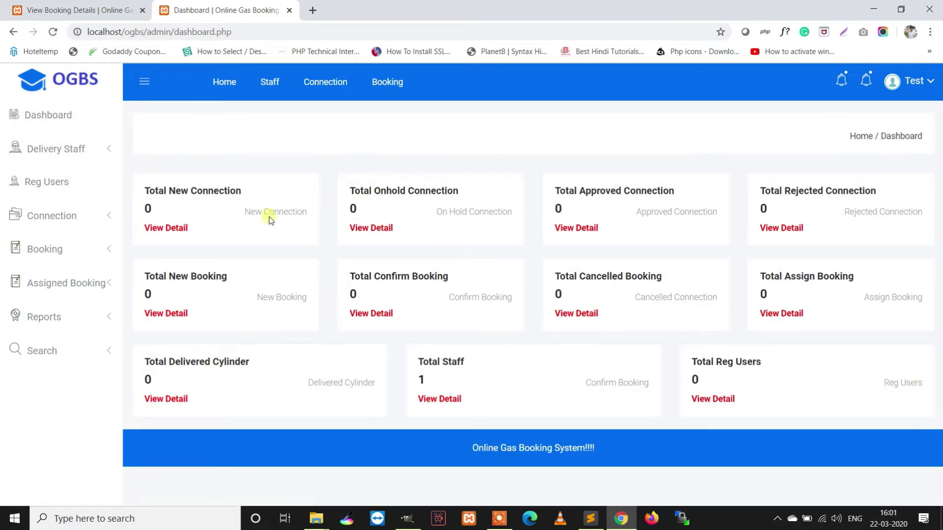
# - Start a new delivery staff entry with a Staff ID, the name ABC and an e-mail address
pyautogui.click(74, 148)
pyautogui.click(59, 178)
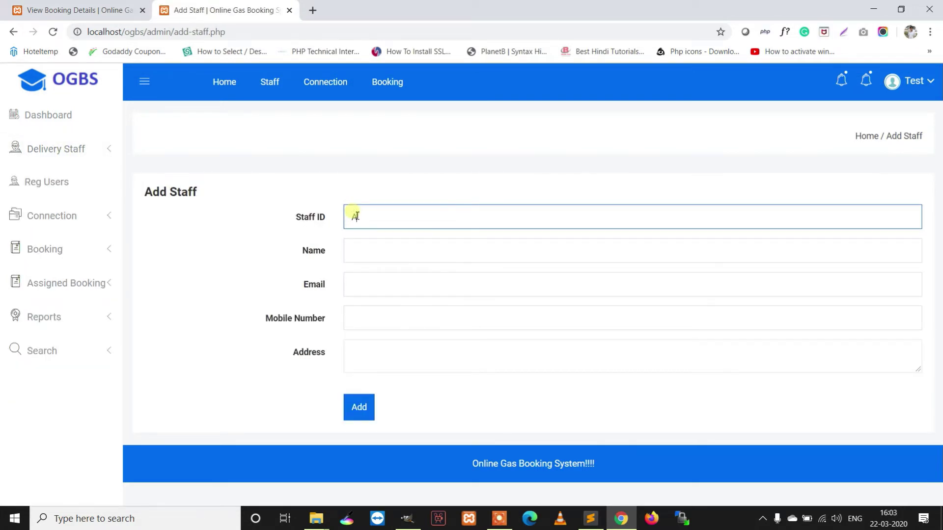
pyautogui.press('Tab')
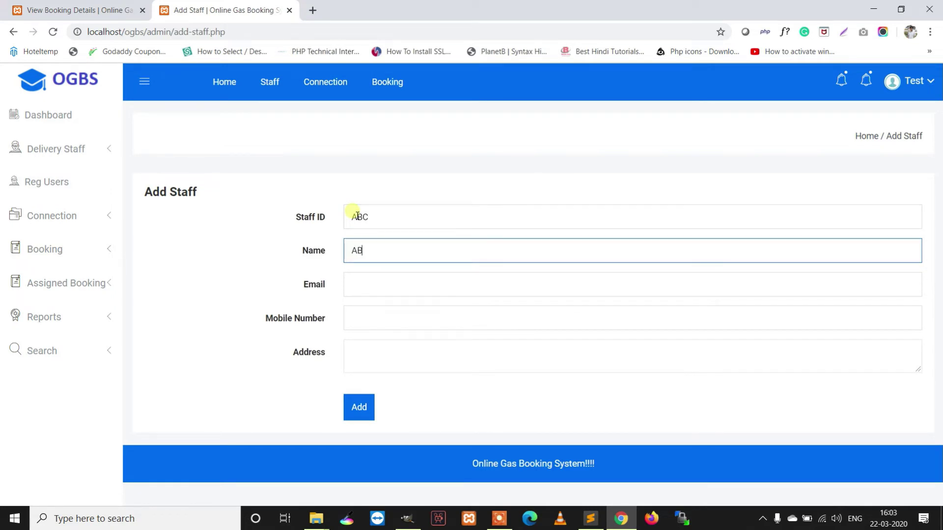
pyautogui.doubleClick(425, 223)
pyautogui.write('235235')
pyautogui.click(371, 289)
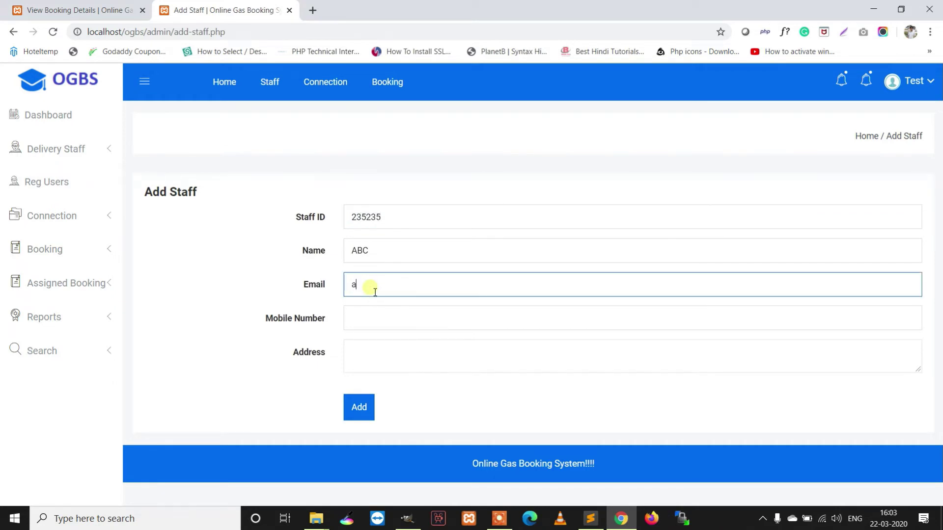
pyautogui.write('abc@test.com')
# - Fill in the mobile number and address, add the staff member, and list all staff
pyautogui.press('Tab')
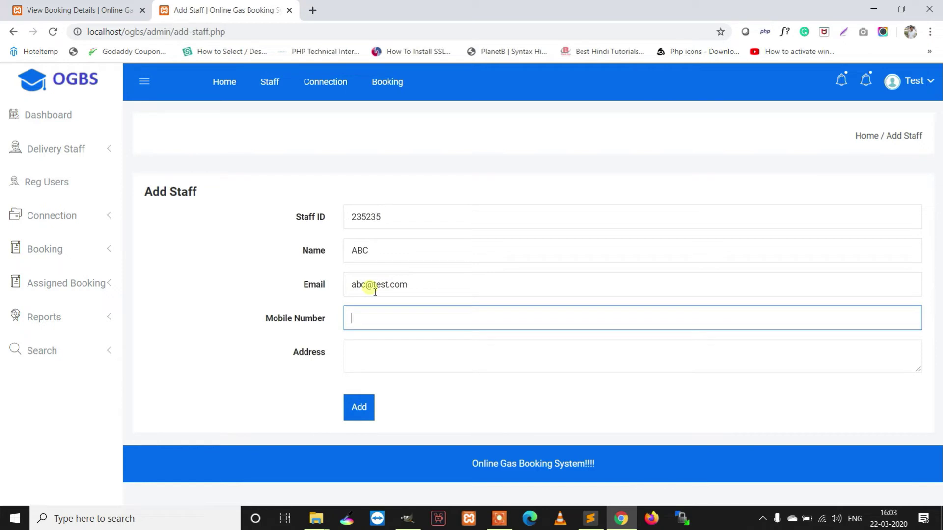
pyautogui.press('Tab')
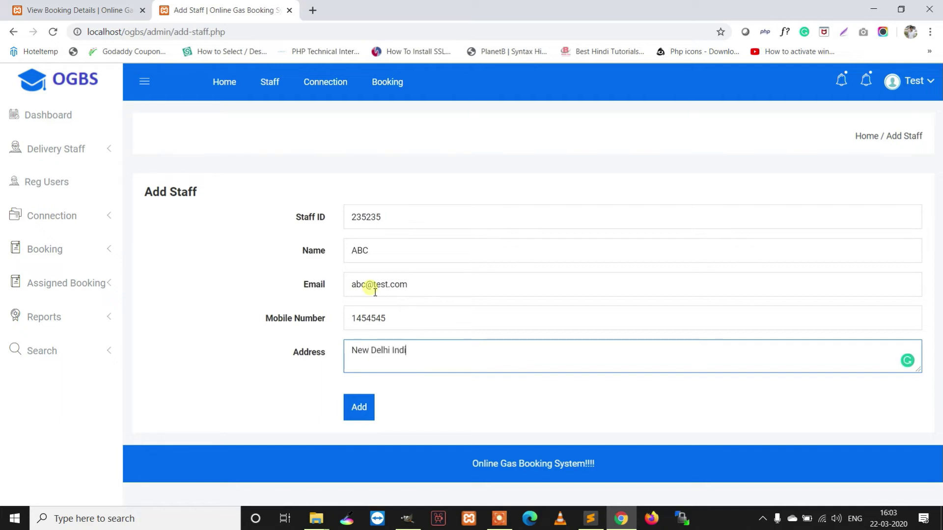
pyautogui.click(371, 415)
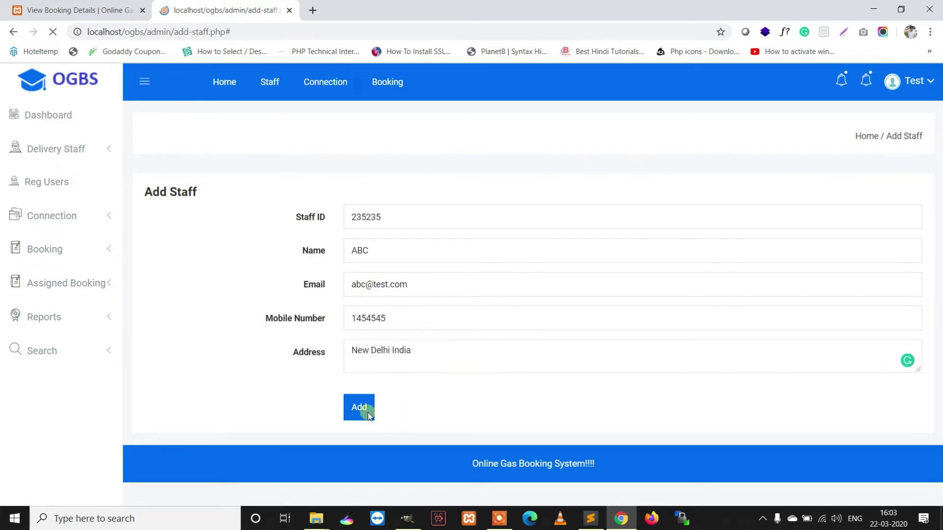
pyautogui.click(577, 102)
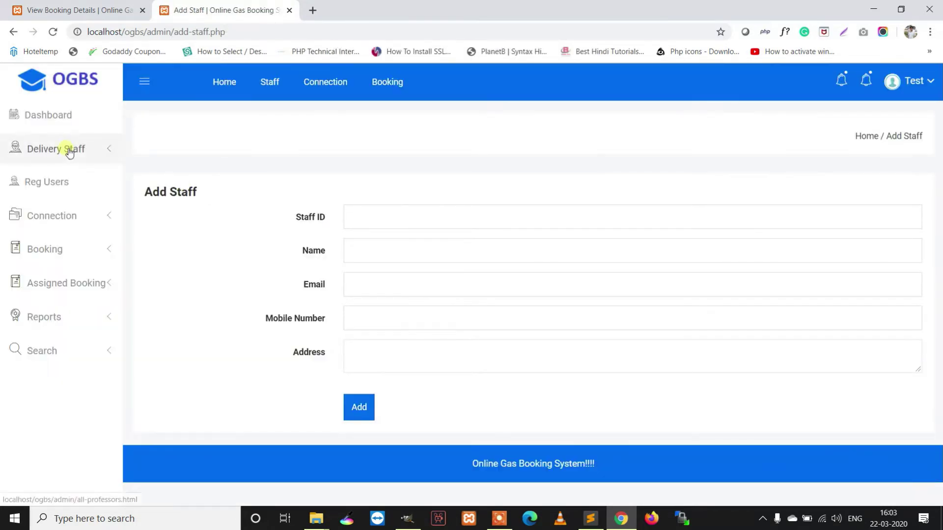
pyautogui.click(68, 155)
pyautogui.click(69, 204)
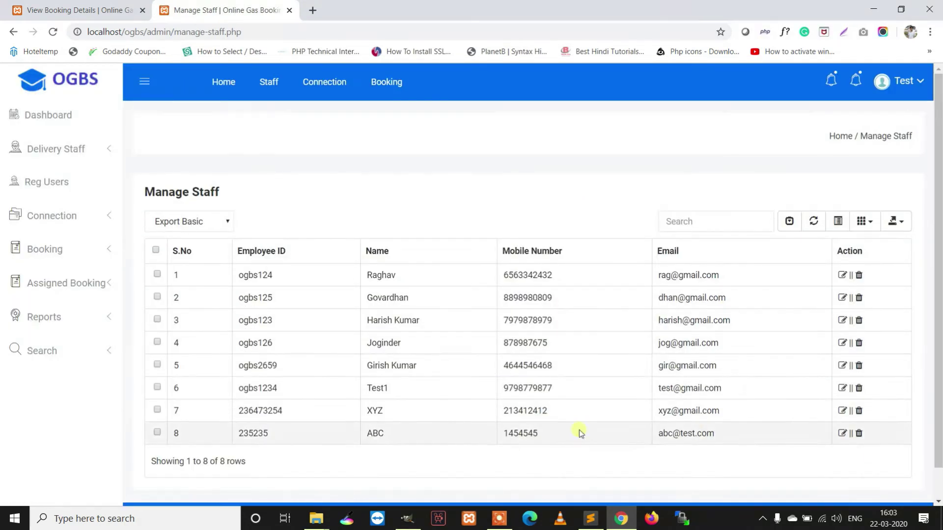
# - Rename the newly added staff member to XYZ
pyautogui.moveTo(756, 439); pyautogui.dragTo(366, 433)
pyautogui.click(841, 433)
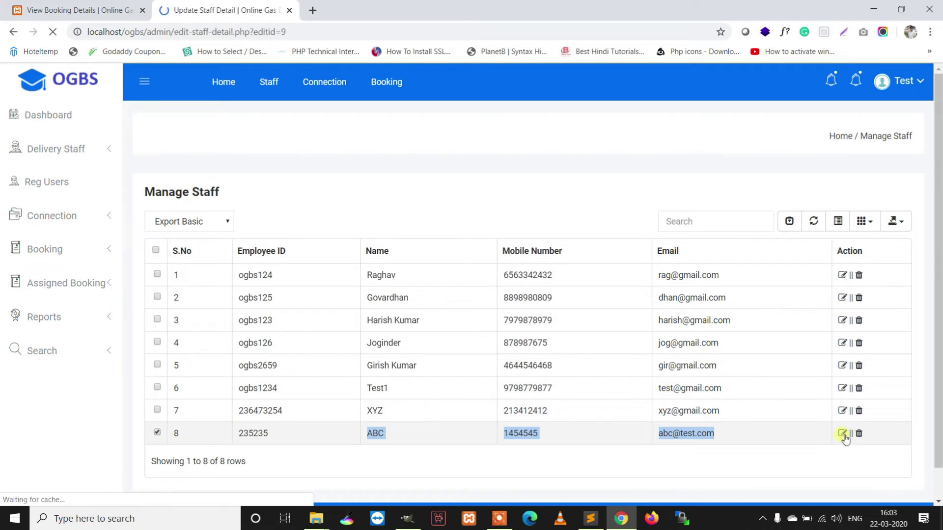
pyautogui.click(504, 248)
pyautogui.click(483, 203)
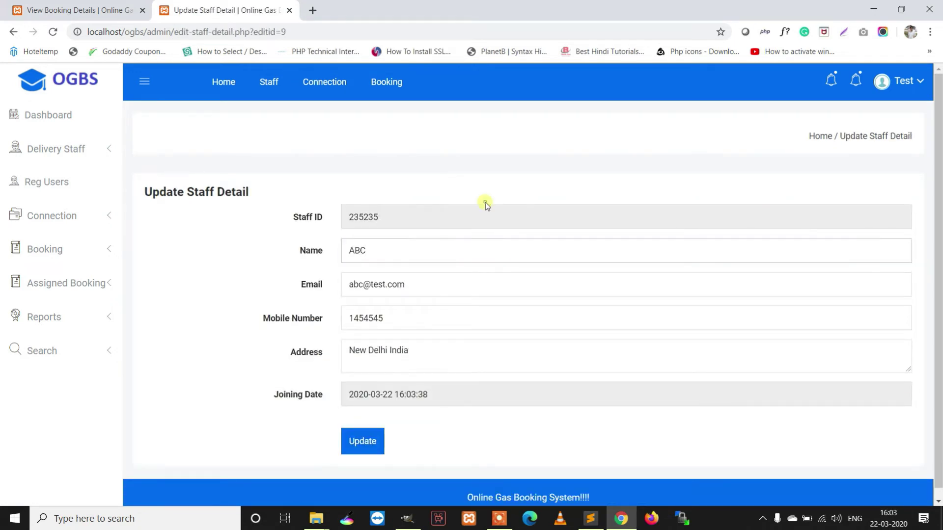
pyautogui.doubleClick(410, 250)
pyautogui.write('XYZ')
pyautogui.click(379, 436)
pyautogui.click(579, 102)
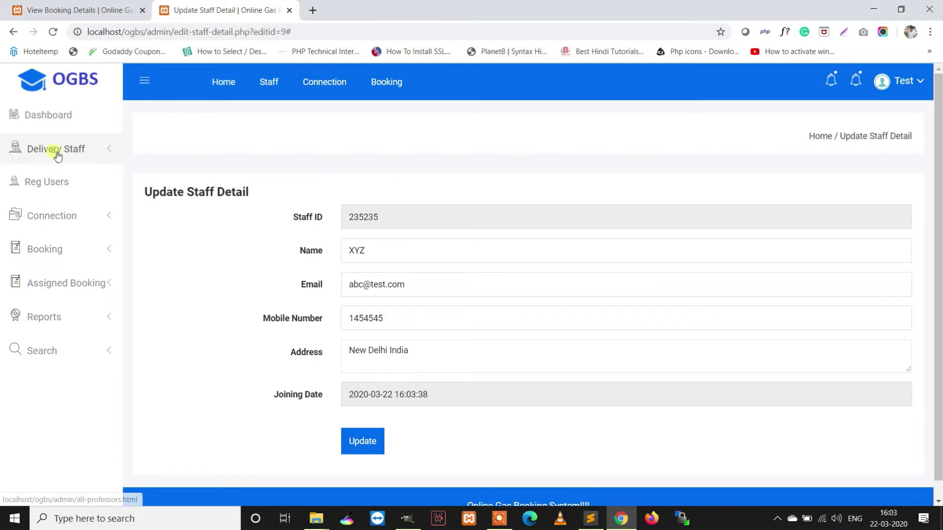
# - Delete both XYZ staff entries, rows 8 and 7, from Manage Staff
pyautogui.click(59, 149)
pyautogui.click(80, 208)
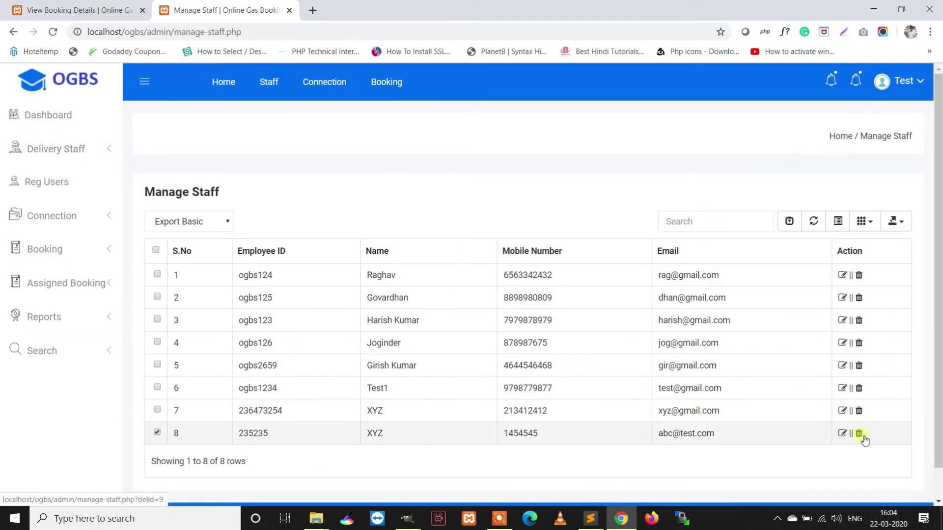
pyautogui.click(860, 434)
pyautogui.click(533, 104)
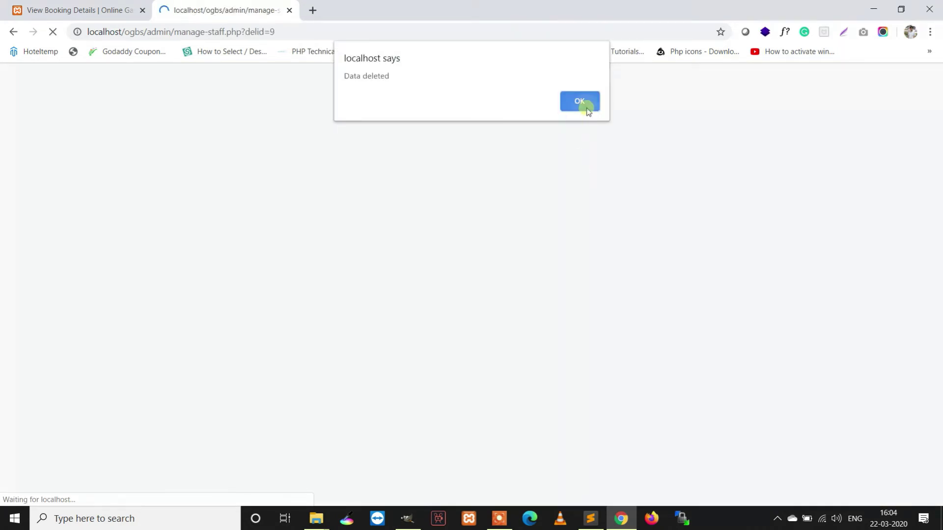
pyautogui.click(584, 105)
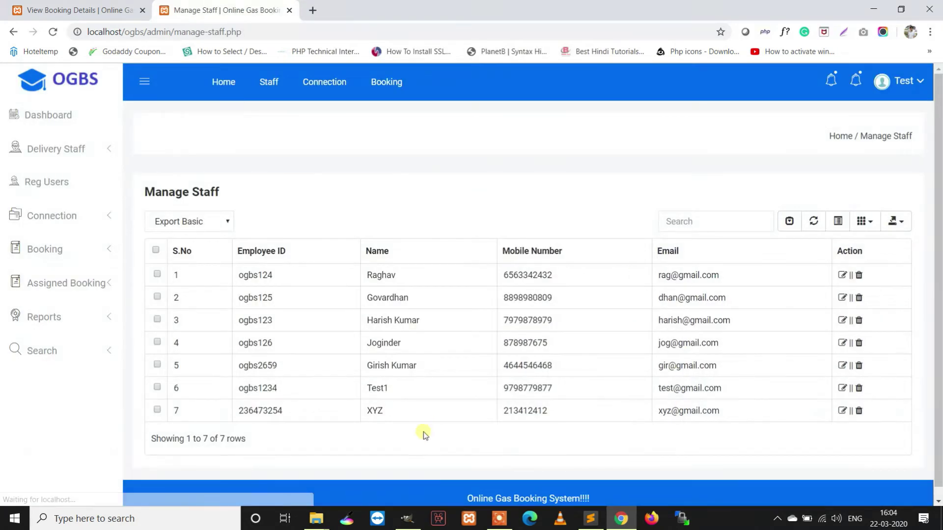
pyautogui.click(858, 412)
pyautogui.click(531, 102)
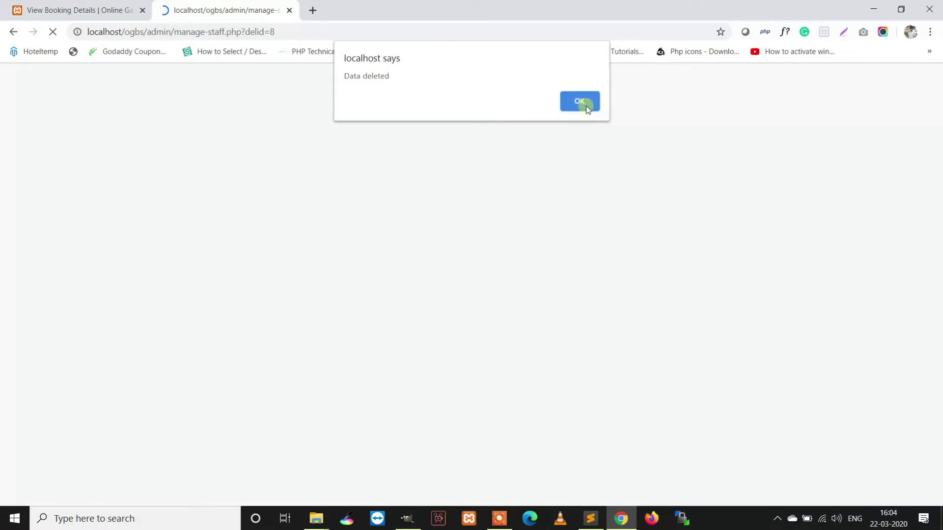
pyautogui.click(586, 105)
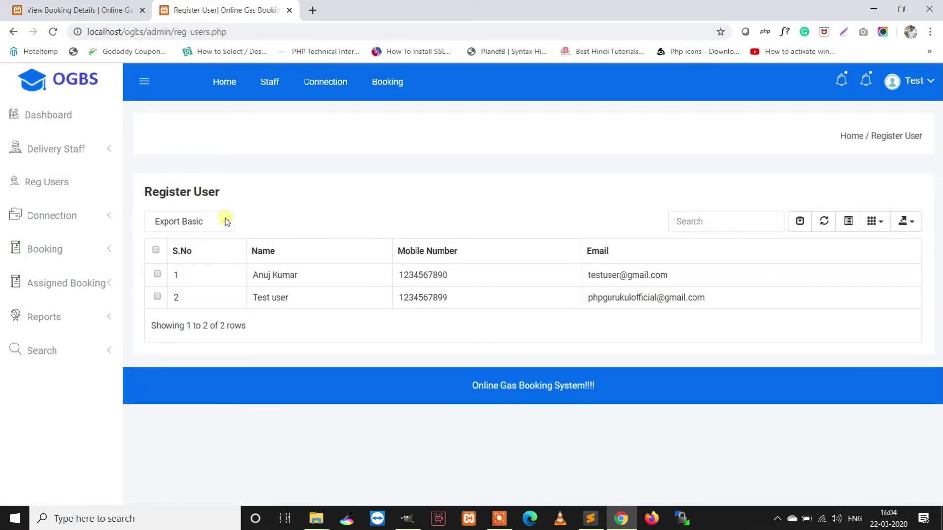
# - Review the new connection requests and on-hold connections lists
pyautogui.click(47, 221)
pyautogui.click(59, 243)
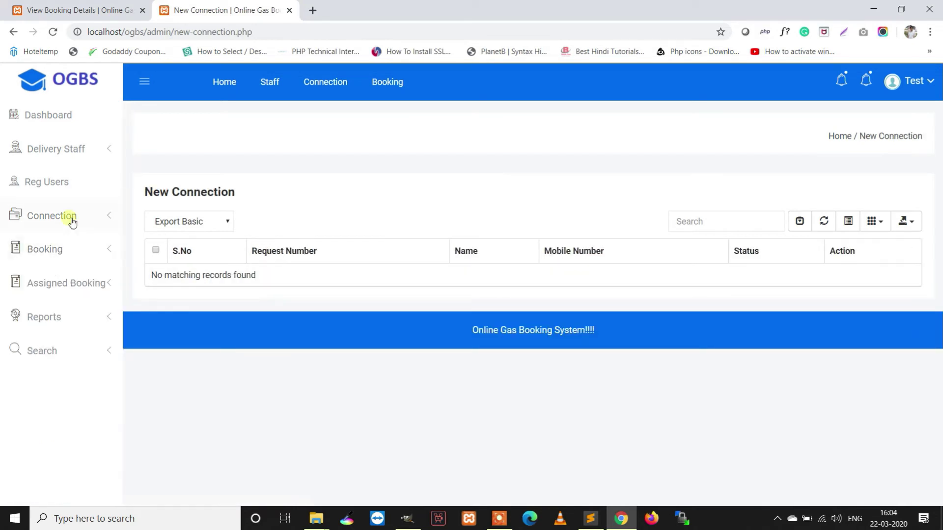
pyautogui.click(68, 217)
pyautogui.click(67, 272)
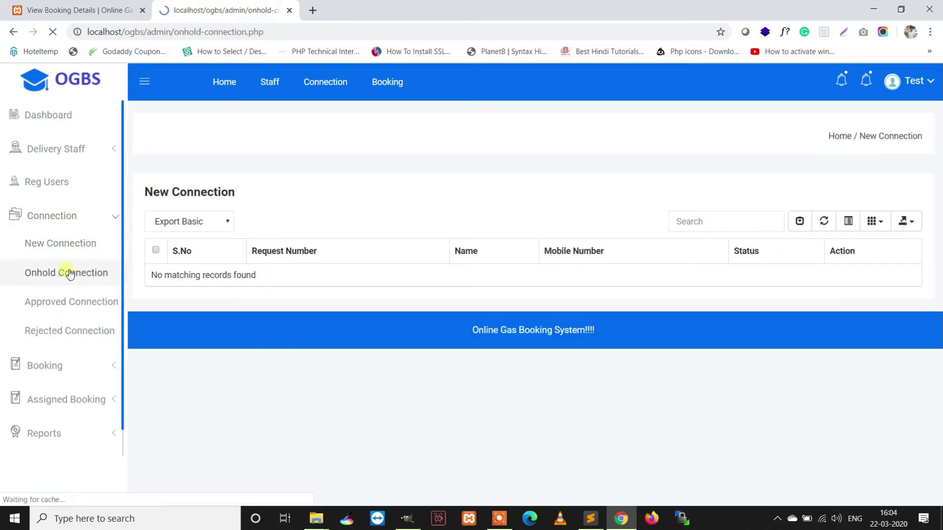
# - Open the approved connections list and view the Test user connection's details
pyautogui.click(80, 215)
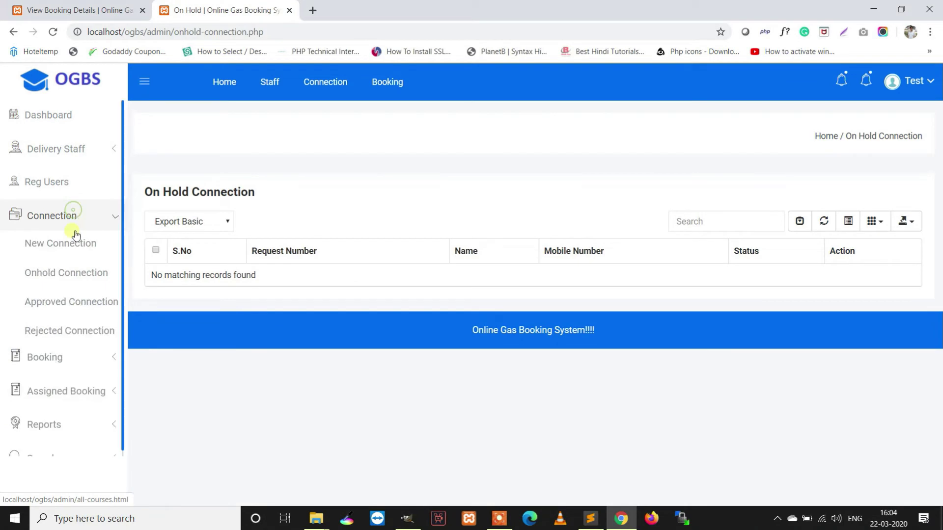
pyautogui.click(67, 301)
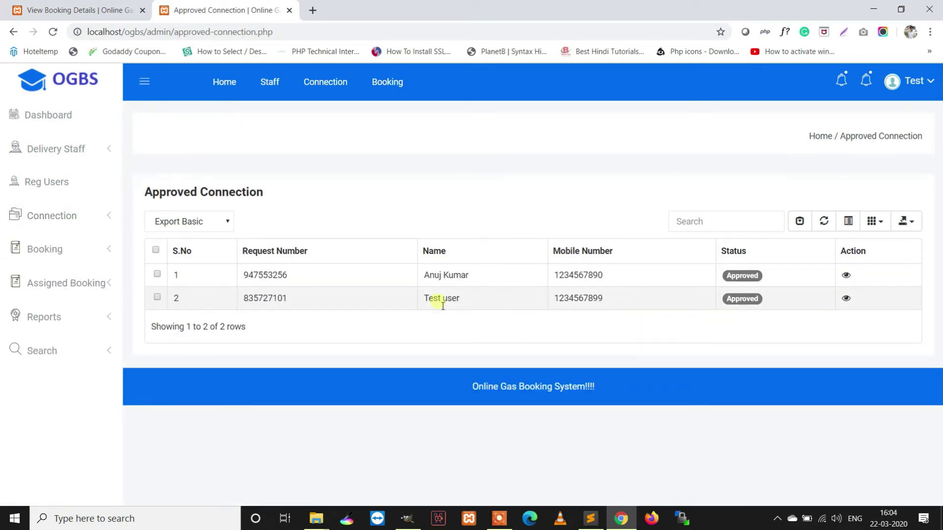
pyautogui.moveTo(622, 300); pyautogui.dragTo(109, 278)
pyautogui.click(845, 298)
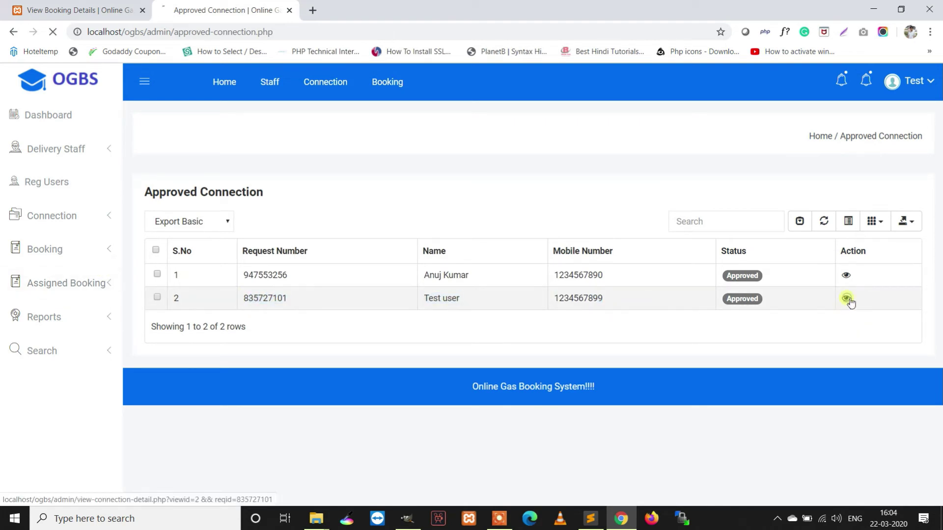
pyautogui.scroll(-5, 671, 328)
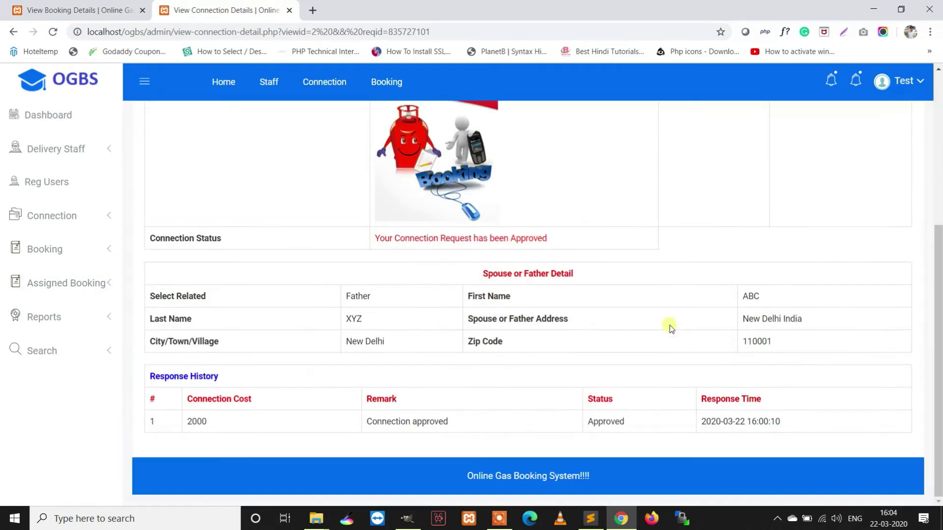
pyautogui.scroll(5, 667, 322)
# - Check the empty rejected connections list, then the new bookings list
pyautogui.click(76, 221)
pyautogui.click(58, 330)
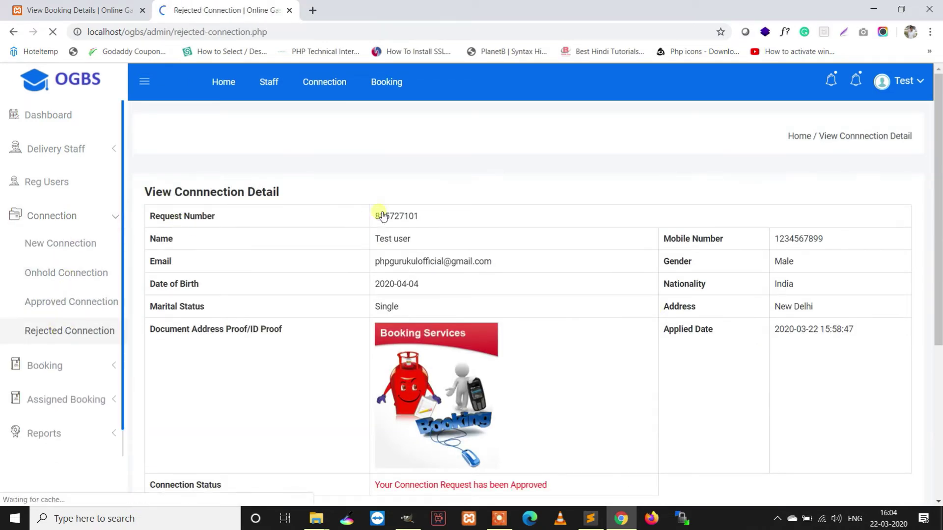
pyautogui.moveTo(414, 261); pyautogui.dragTo(172, 283)
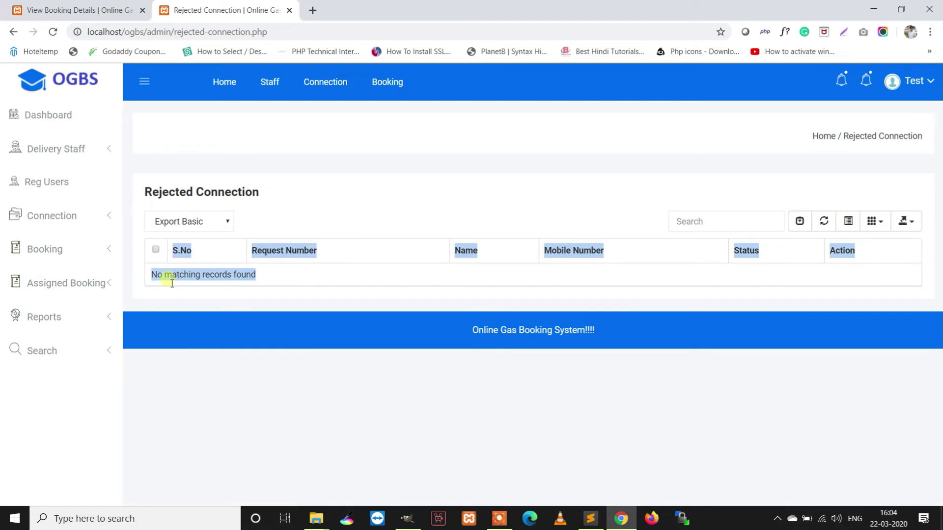
pyautogui.click(87, 255)
pyautogui.click(76, 273)
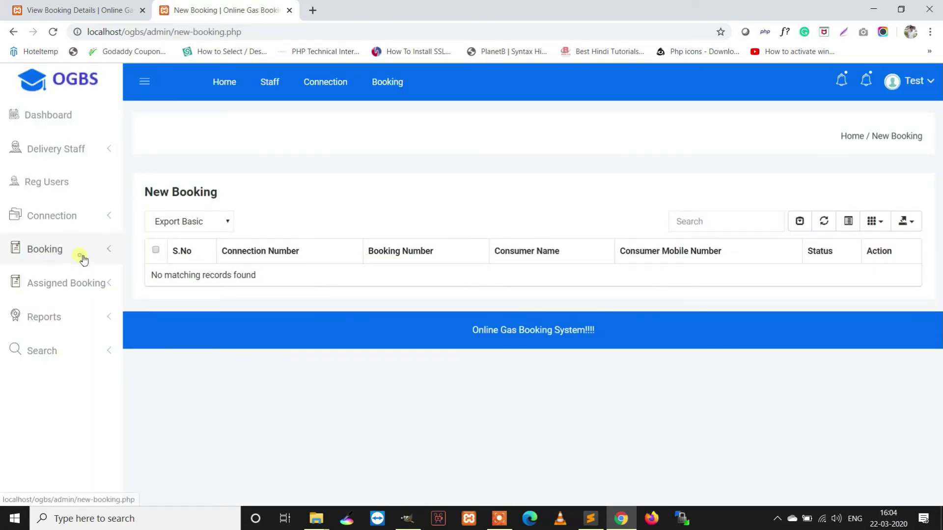
# - Check the confirmed and cancelled booking lists, then view the newly assigned refill booking's details
pyautogui.click(82, 260)
pyautogui.click(76, 309)
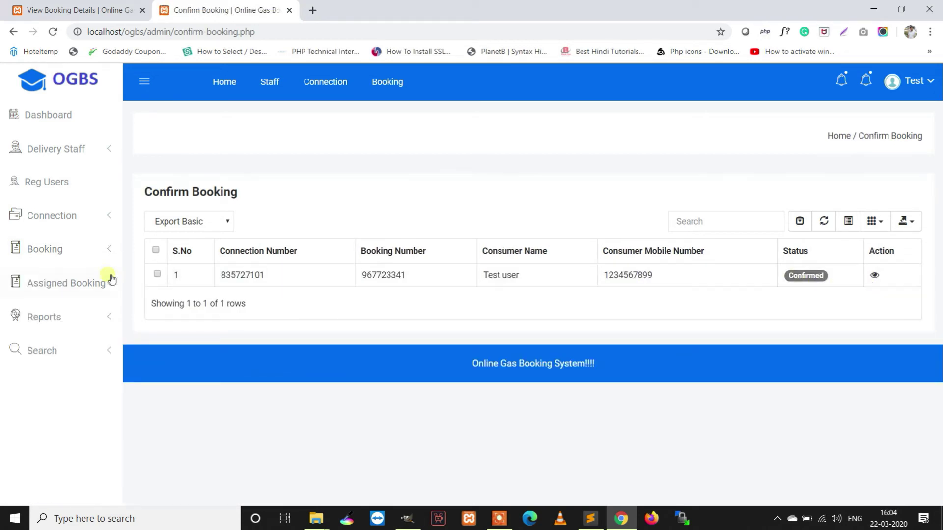
pyautogui.click(70, 253)
pyautogui.click(78, 335)
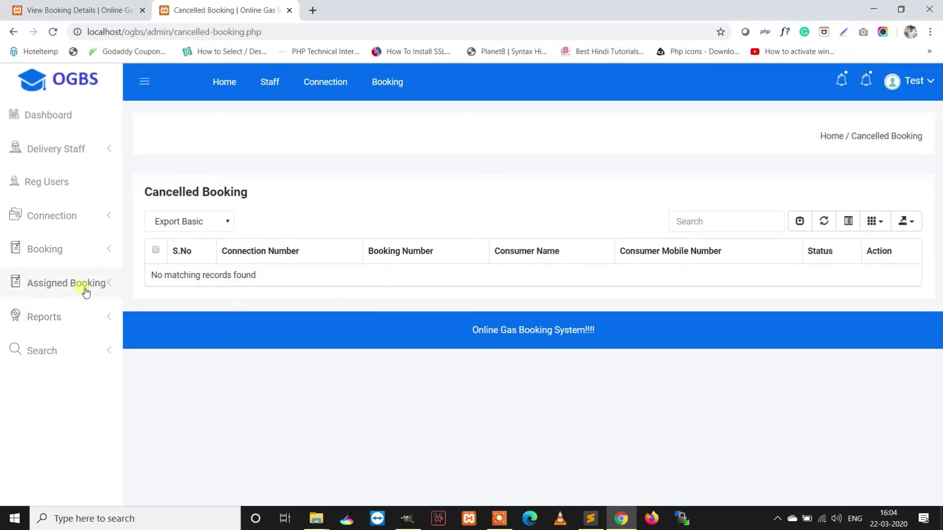
pyautogui.click(76, 288)
pyautogui.click(76, 314)
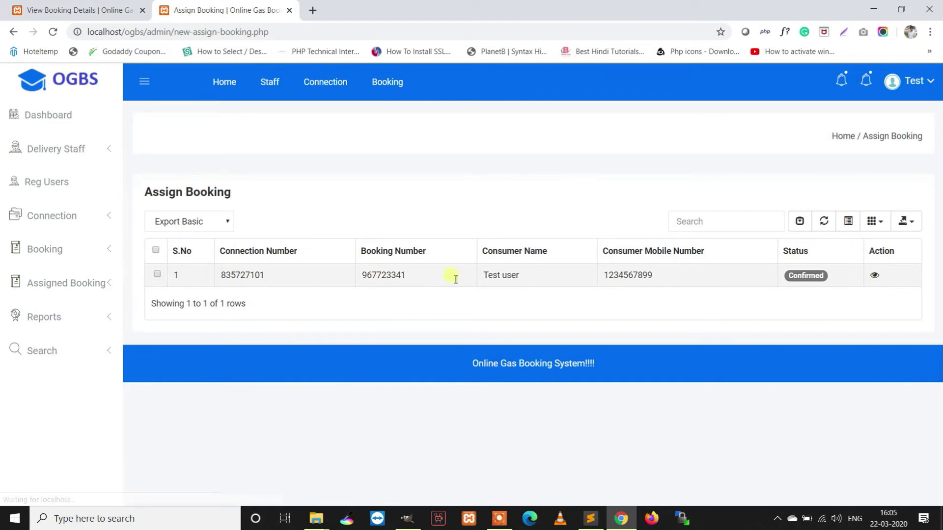
pyautogui.click(873, 276)
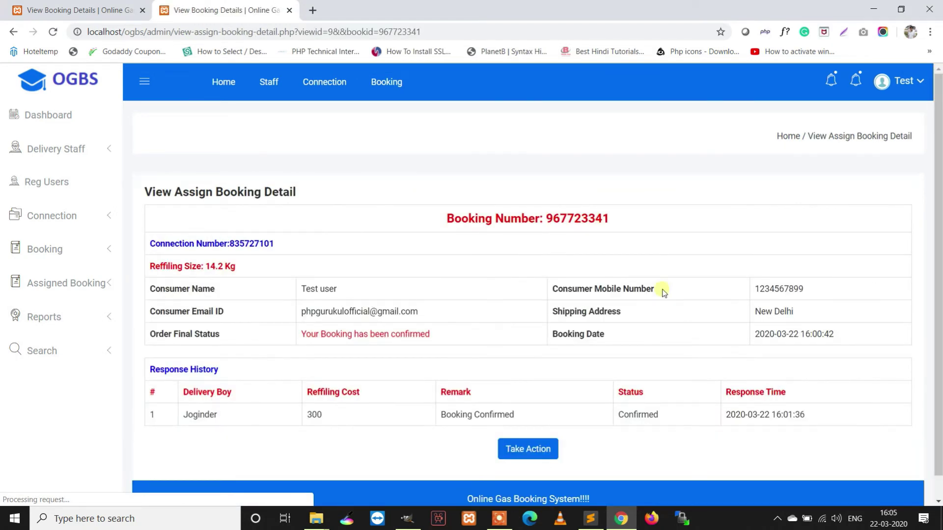
# - Update the booking to On The Way with the spell-corrected remark 'Delivery boy on the way'
pyautogui.click(526, 424)
pyautogui.click(464, 201)
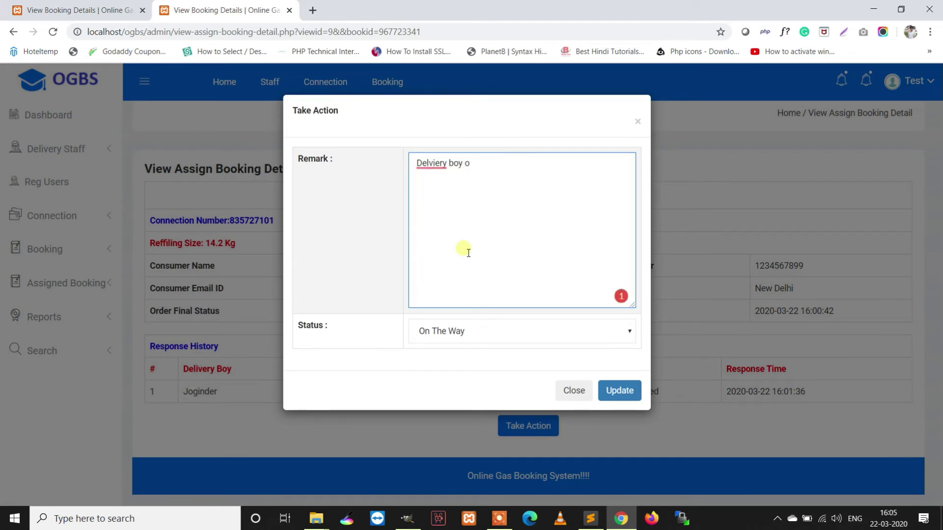
pyautogui.rightClick(439, 172)
pyautogui.click(470, 173)
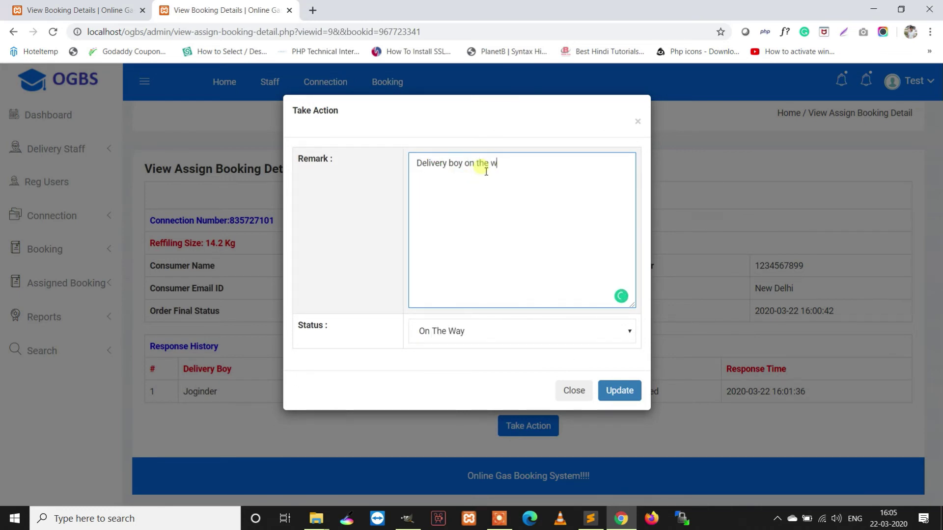
pyautogui.click(622, 392)
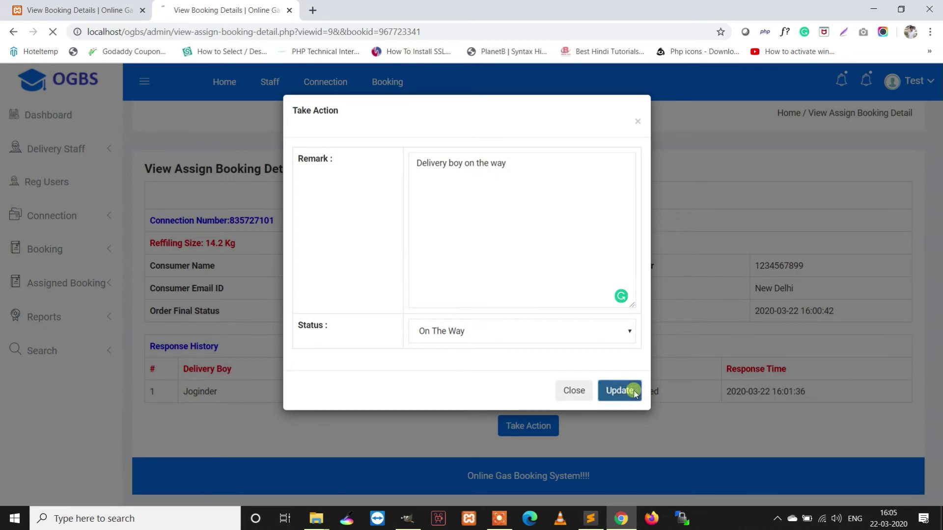
pyautogui.click(569, 102)
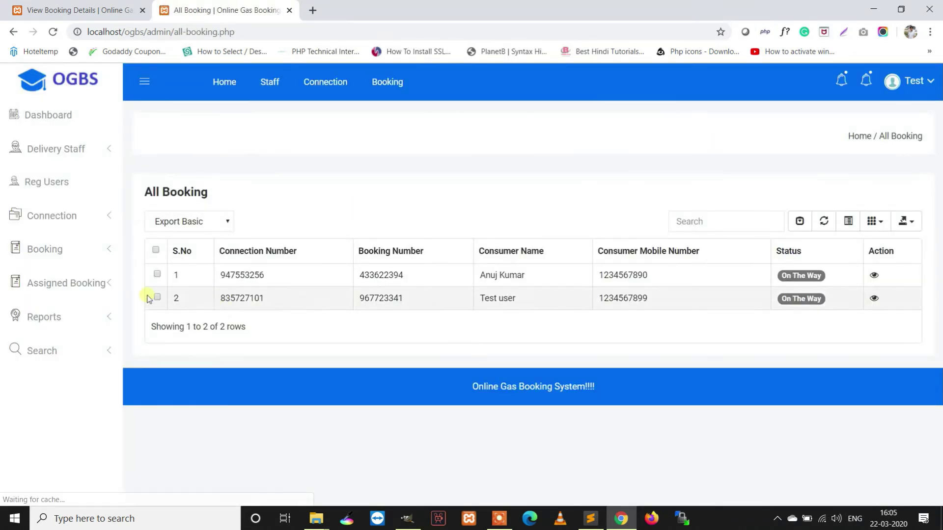
pyautogui.click(74, 255)
pyautogui.click(75, 263)
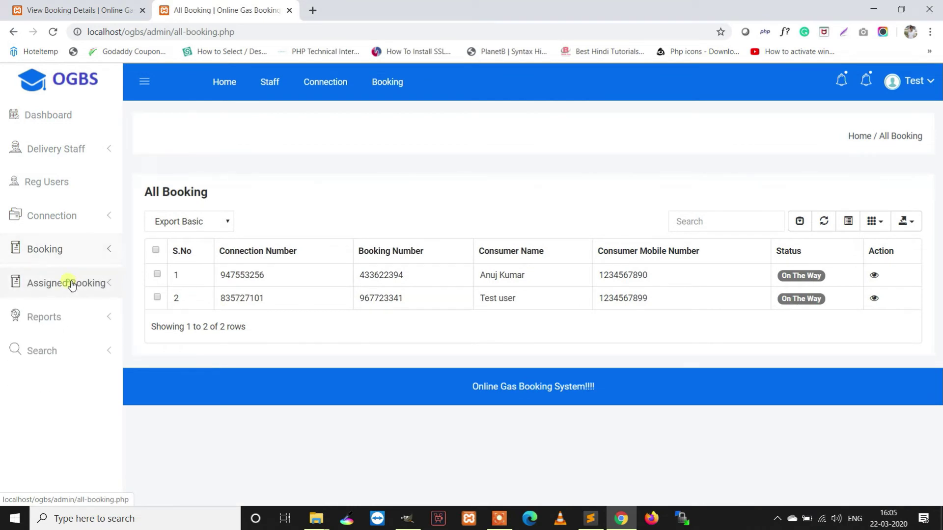
# - Open the on-the-way booking's details and its update form
pyautogui.click(74, 282)
pyautogui.click(70, 339)
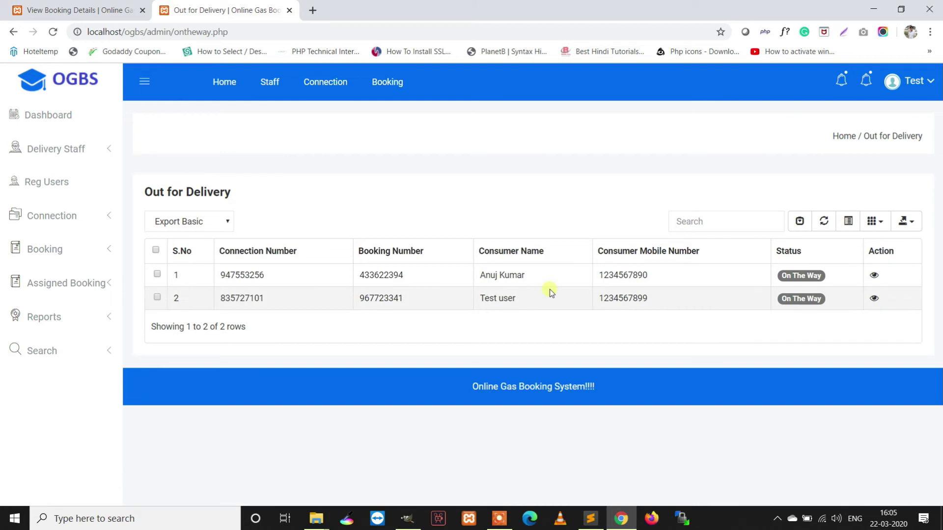
pyautogui.click(876, 301)
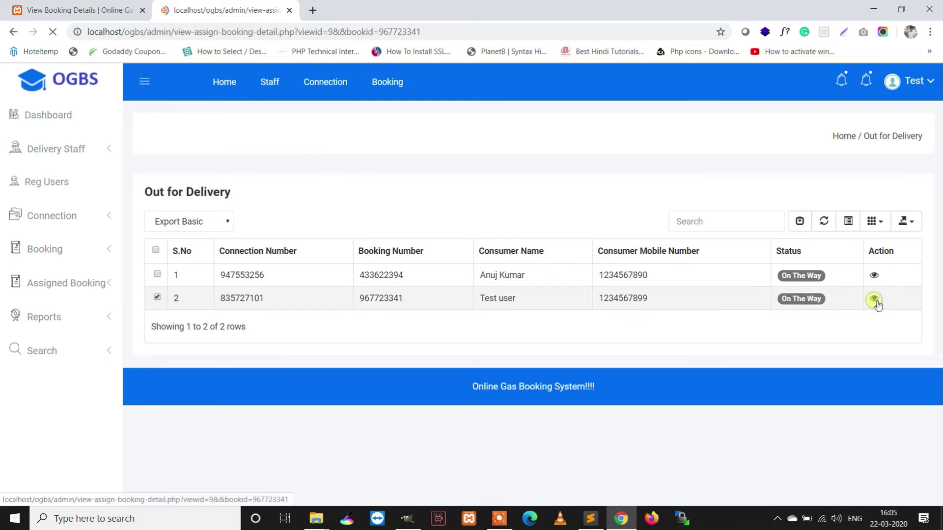
pyautogui.scroll(-1, 551, 372)
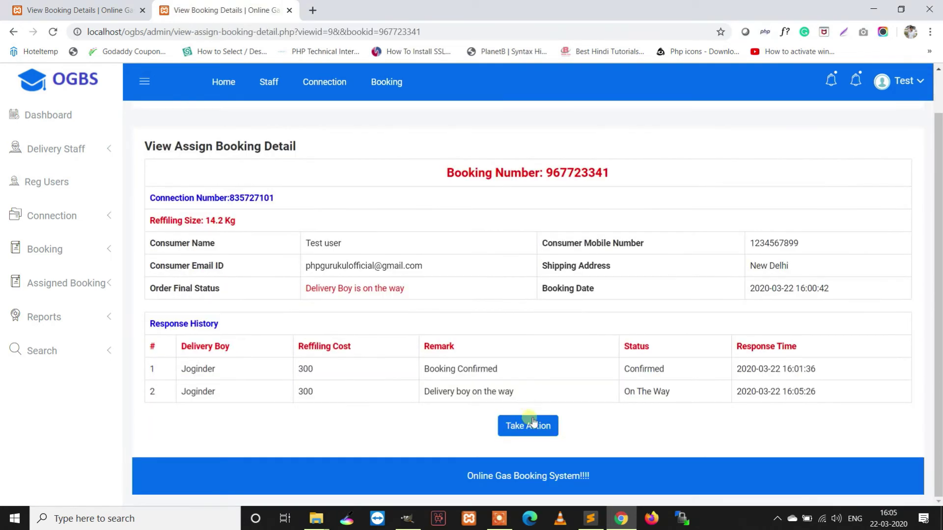
pyautogui.click(533, 425)
# - Set the status to Delivered with remark 'Delivered to customers' and save it
pyautogui.click(484, 253)
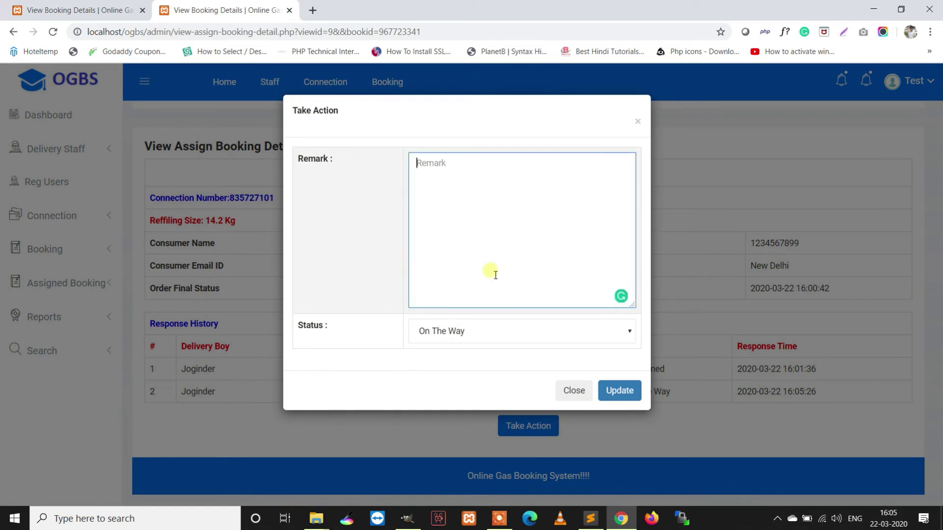
pyautogui.click(498, 332)
pyautogui.click(467, 350)
pyautogui.click(458, 342)
pyautogui.click(456, 359)
pyautogui.click(454, 243)
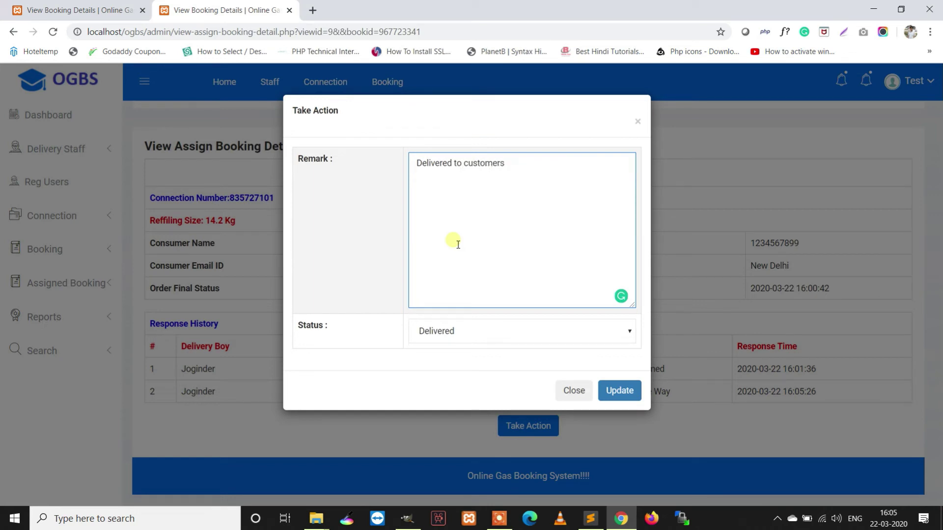
pyautogui.click(620, 391)
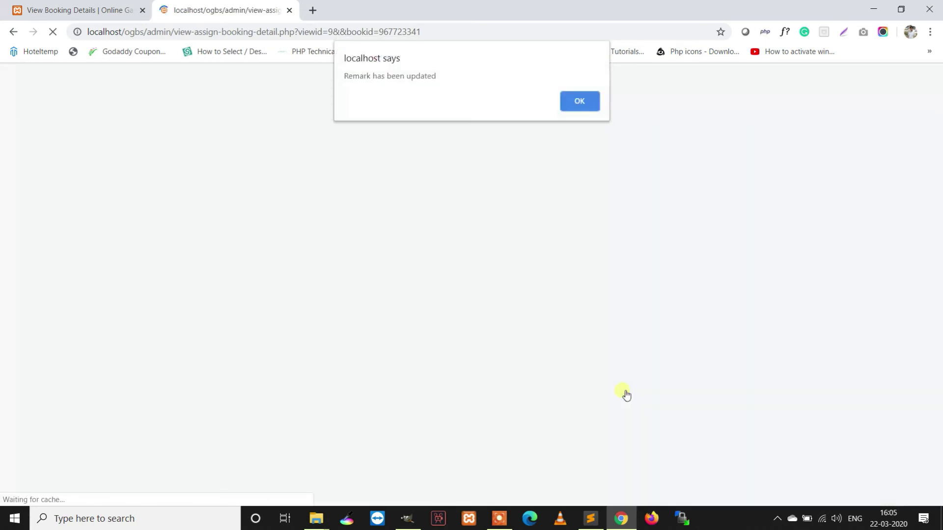
pyautogui.click(597, 106)
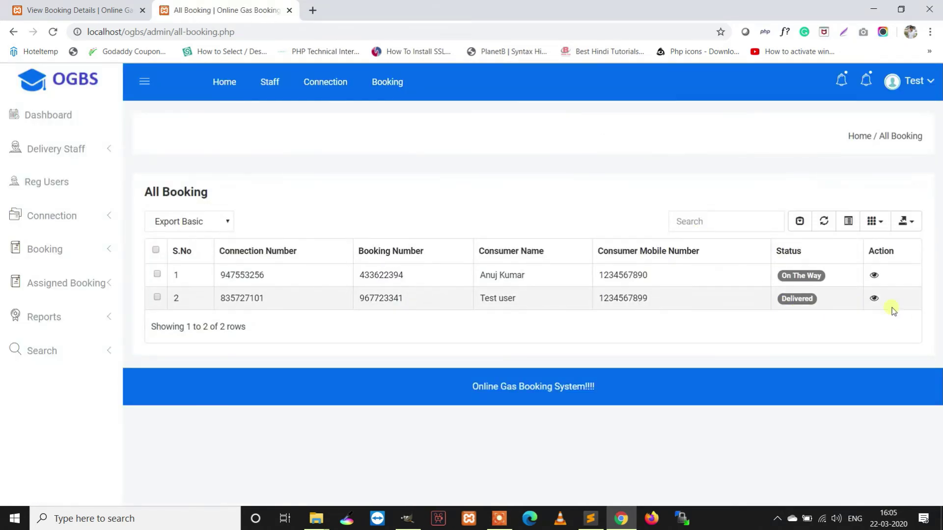
# - Verify the booking shows 'Your Cylinder has been Delivered' in the admin's Delivered list, then go to the customer tab
pyautogui.click(873, 298)
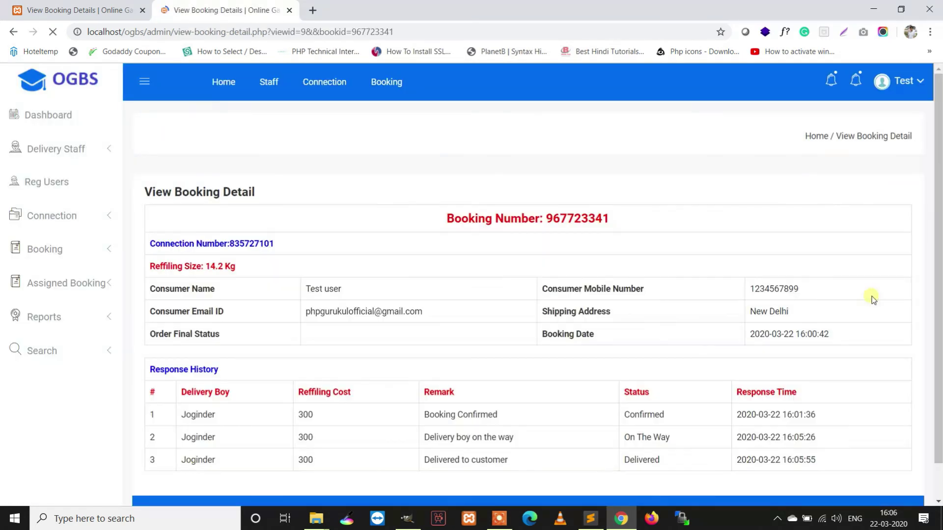
pyautogui.scroll(-1, 482, 311)
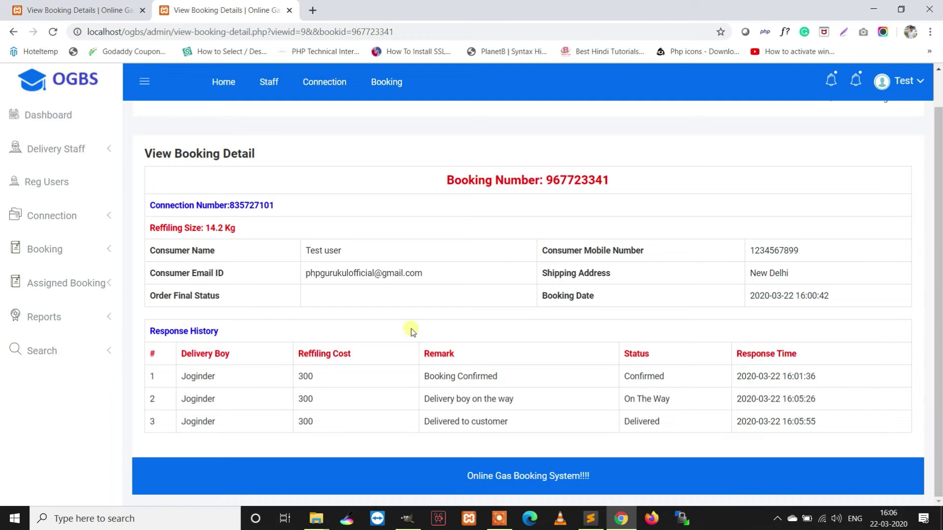
pyautogui.click(42, 280)
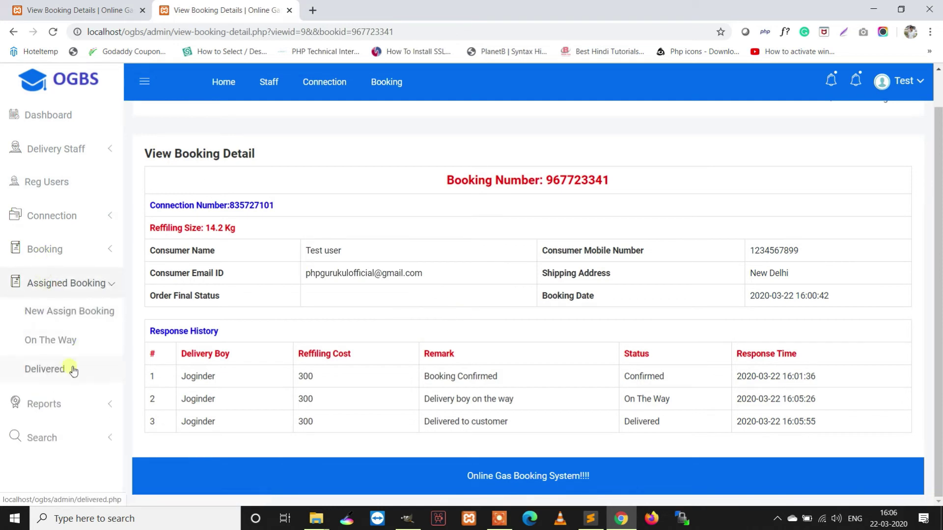
pyautogui.click(54, 369)
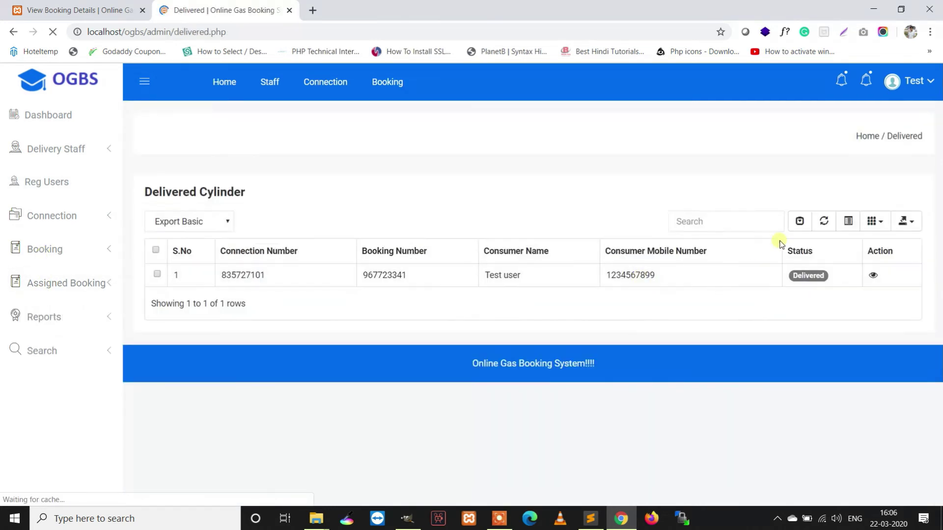
pyautogui.click(873, 274)
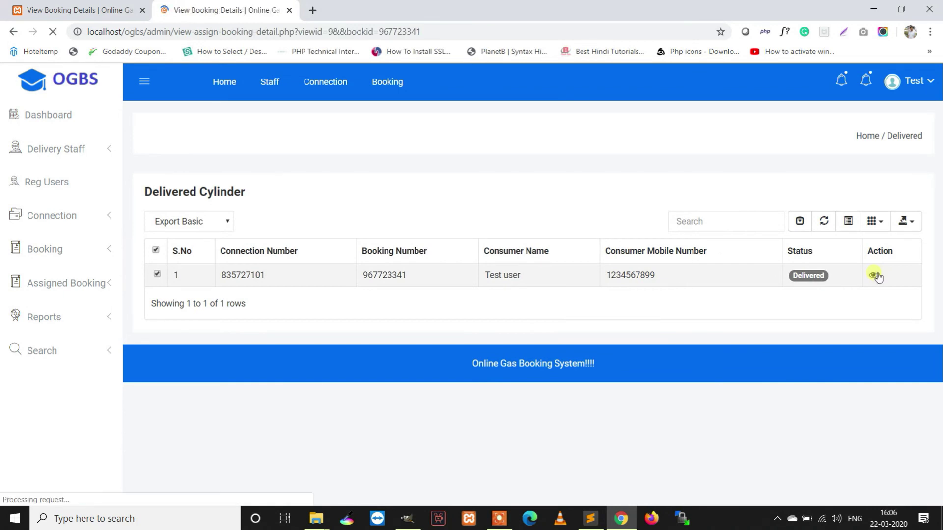
pyautogui.scroll(-1, 800, 298)
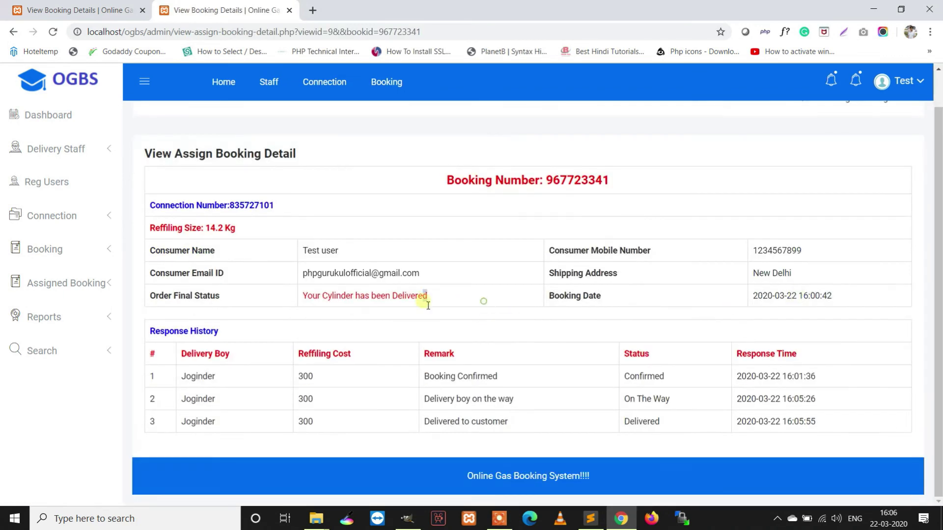
pyautogui.moveTo(428, 305); pyautogui.dragTo(266, 282)
pyautogui.click(74, 10)
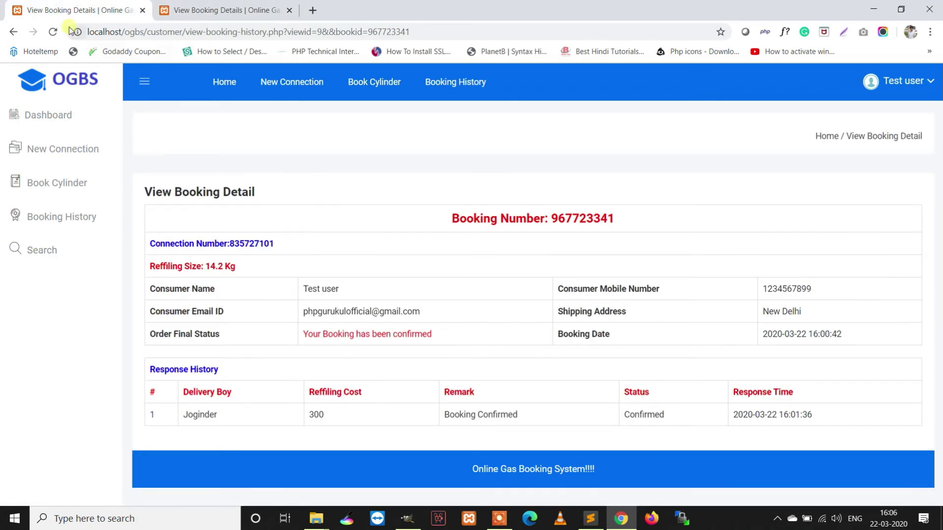
pyautogui.click(52, 32)
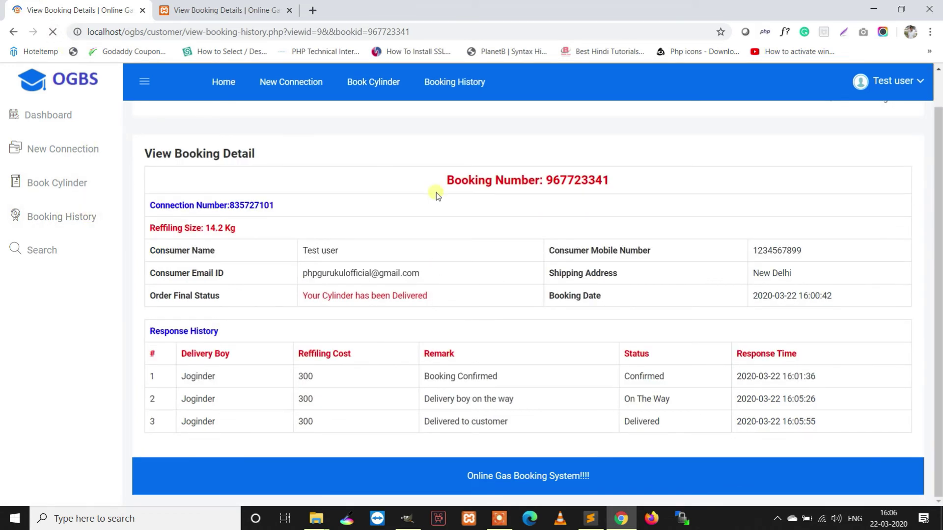
pyautogui.click(58, 223)
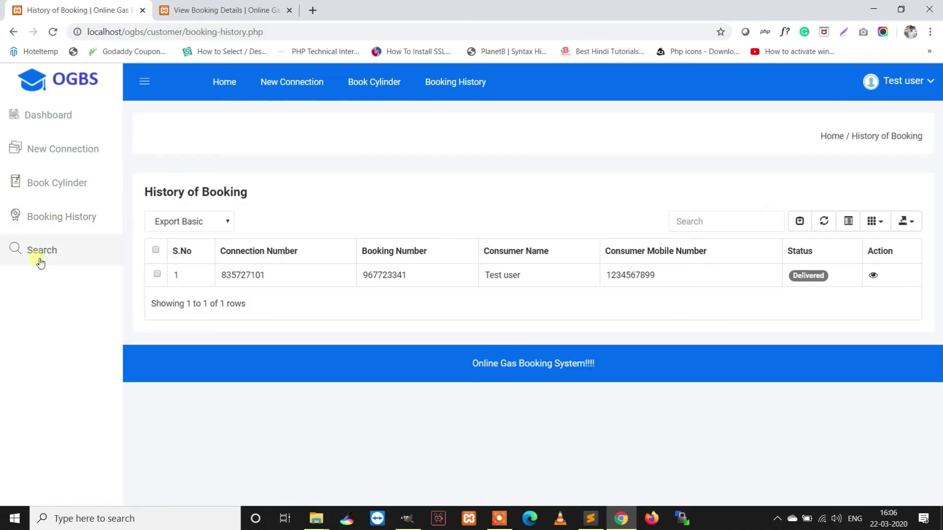
pyautogui.click(42, 255)
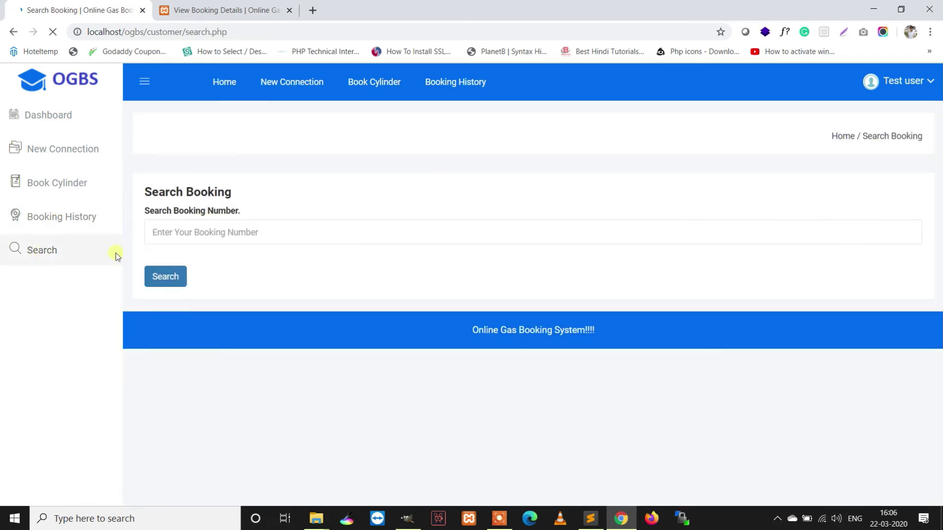
pyautogui.click(63, 220)
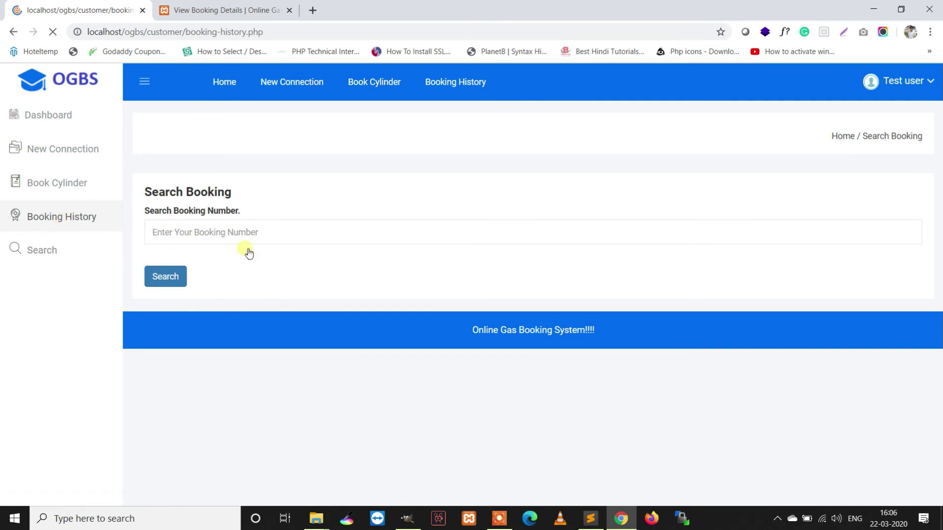
pyautogui.doubleClick(386, 275)
pyautogui.rightClick(385, 275)
pyautogui.click(400, 282)
pyautogui.click(52, 253)
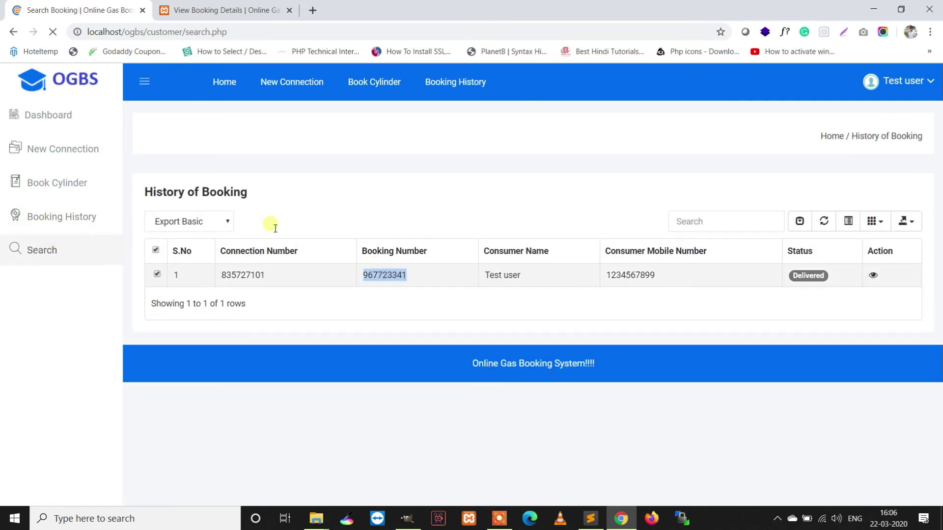
pyautogui.click(253, 243)
pyautogui.hotkey('ctrl', 'v')
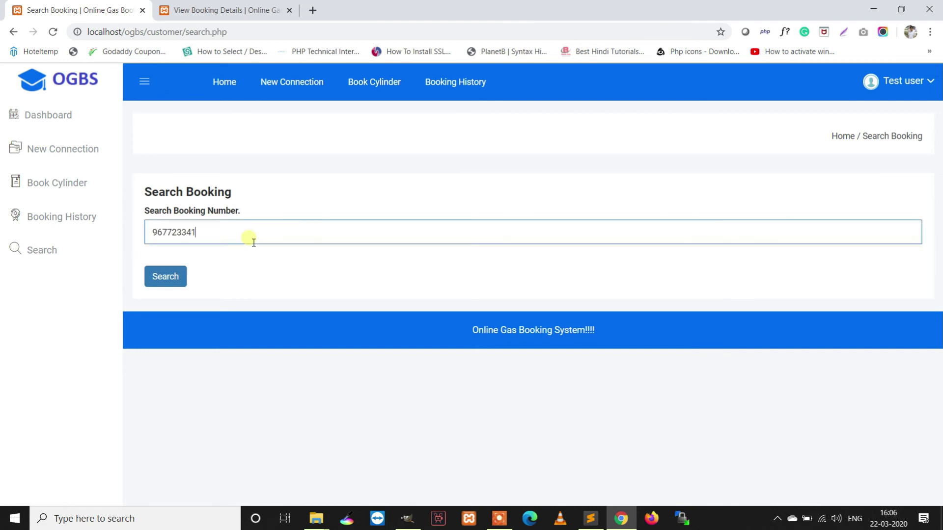
pyautogui.click(158, 276)
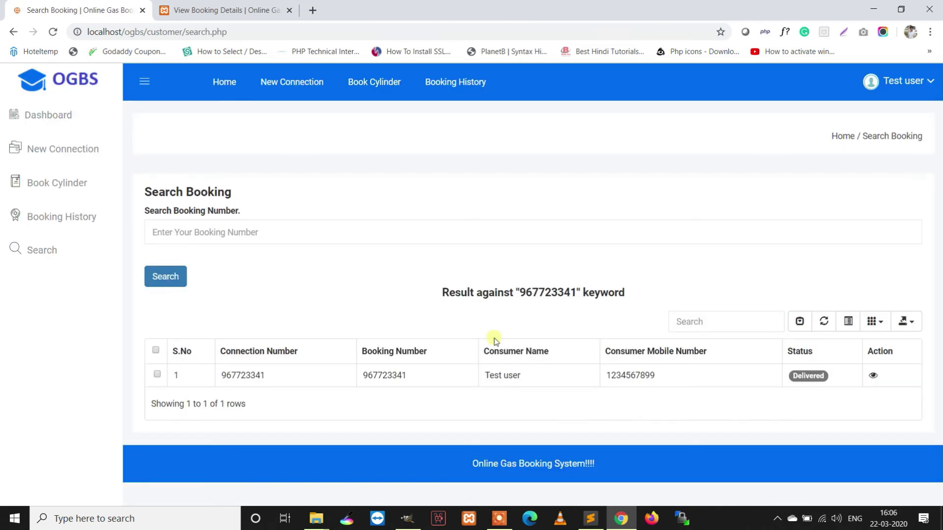
pyautogui.click(873, 375)
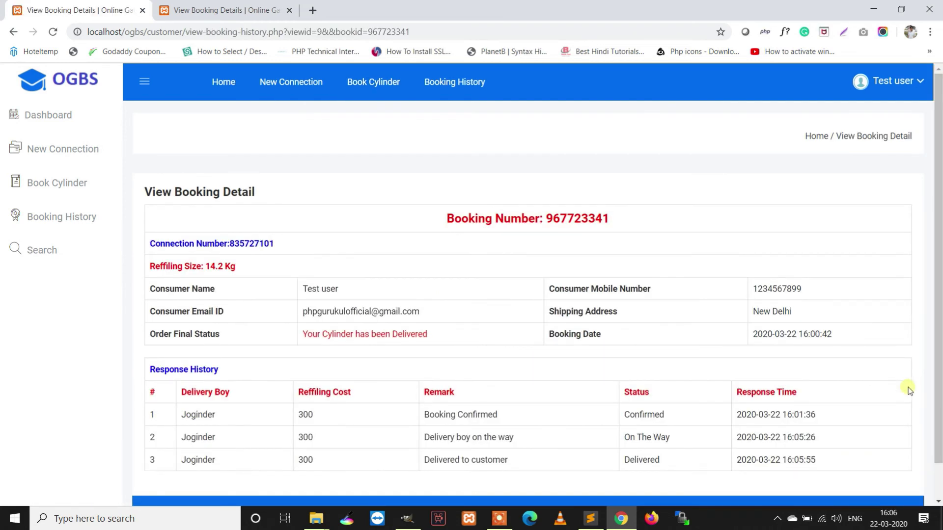
pyautogui.click(246, 10)
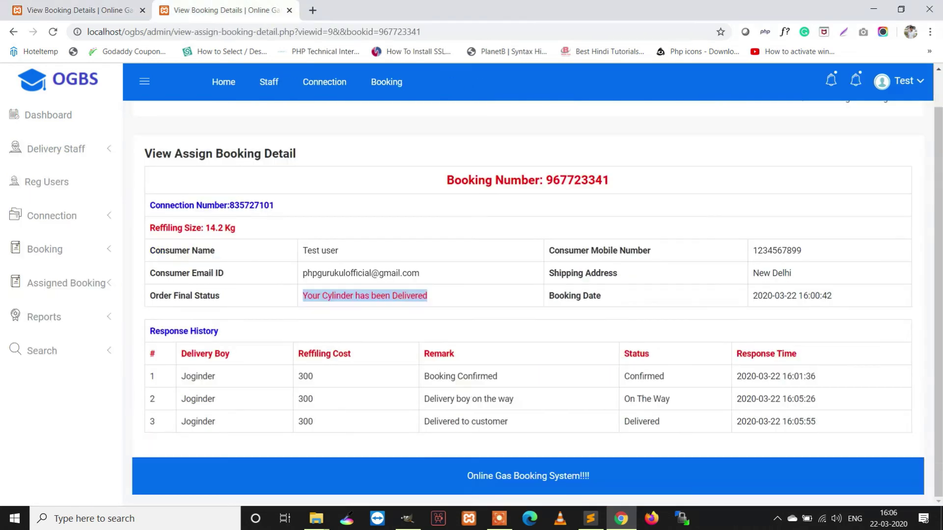
# - Generate the connection report for 1–22 March 2020 and view the first connection's details
pyautogui.click(45, 317)
pyautogui.click(68, 350)
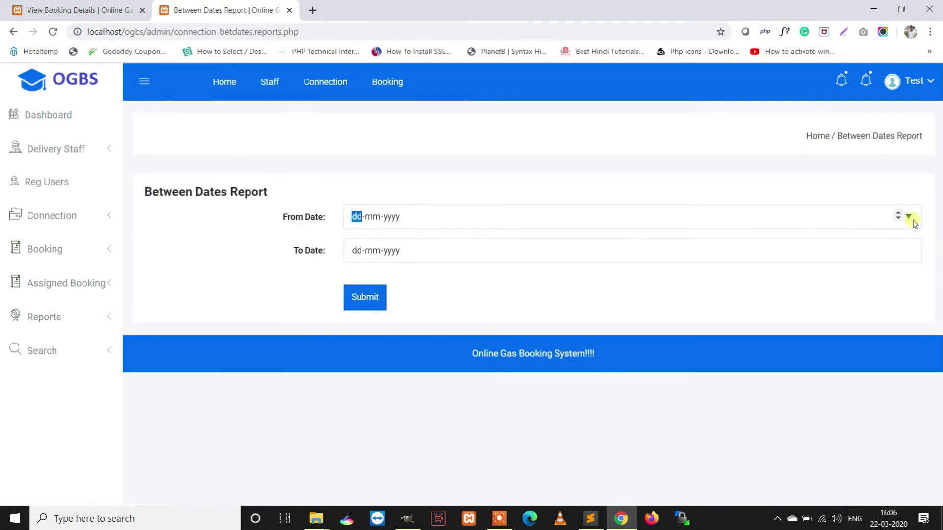
pyautogui.click(909, 218)
pyautogui.click(494, 279)
pyautogui.click(908, 250)
pyautogui.click(493, 350)
pyautogui.click(367, 305)
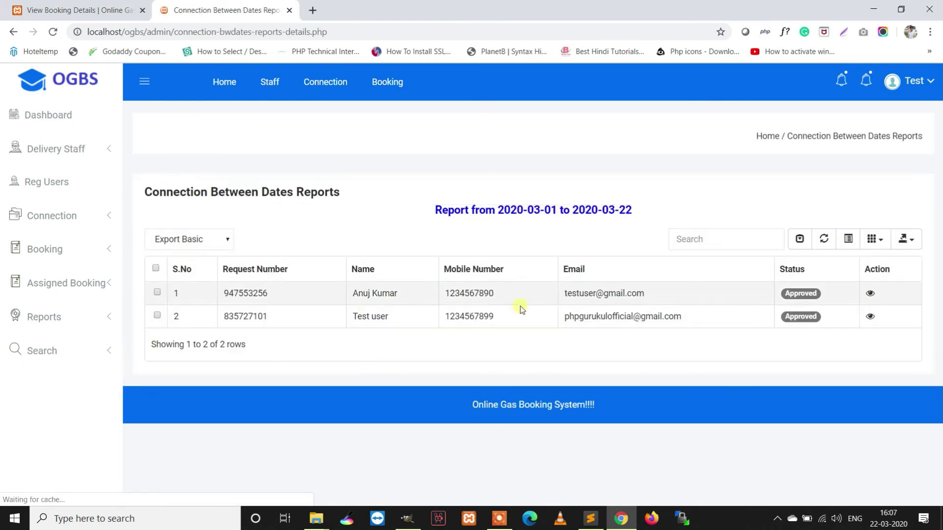
pyautogui.click(869, 293)
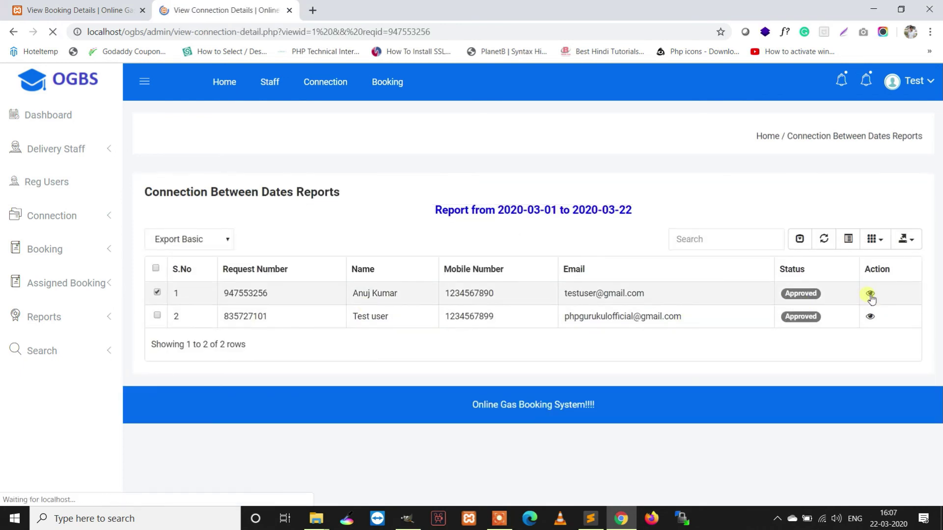
pyautogui.scroll(-4, 560, 346)
pyautogui.scroll(5, 558, 344)
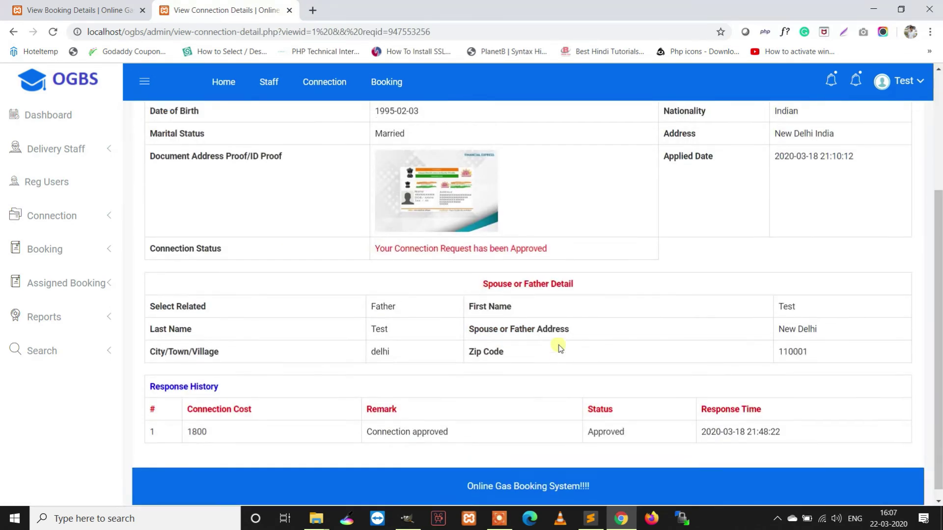
pyautogui.click(65, 319)
pyautogui.click(68, 375)
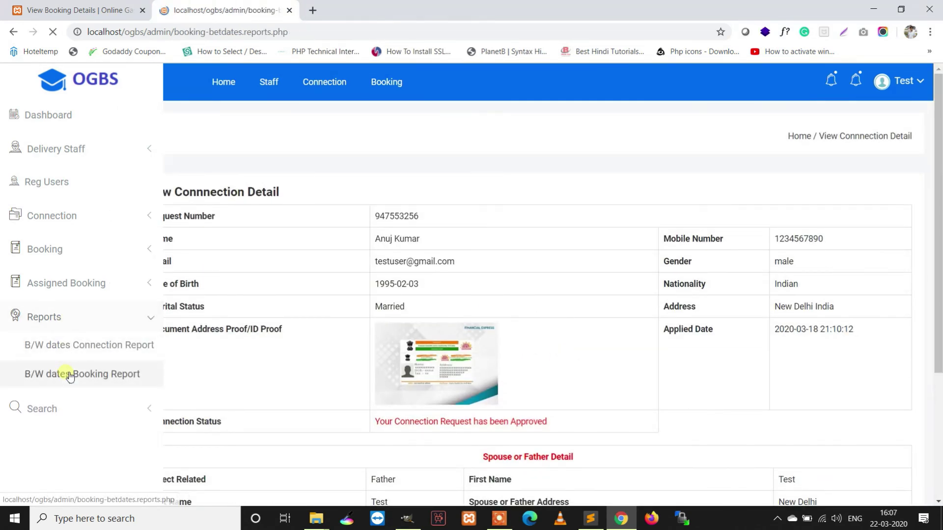
pyautogui.click(909, 222)
pyautogui.click(908, 218)
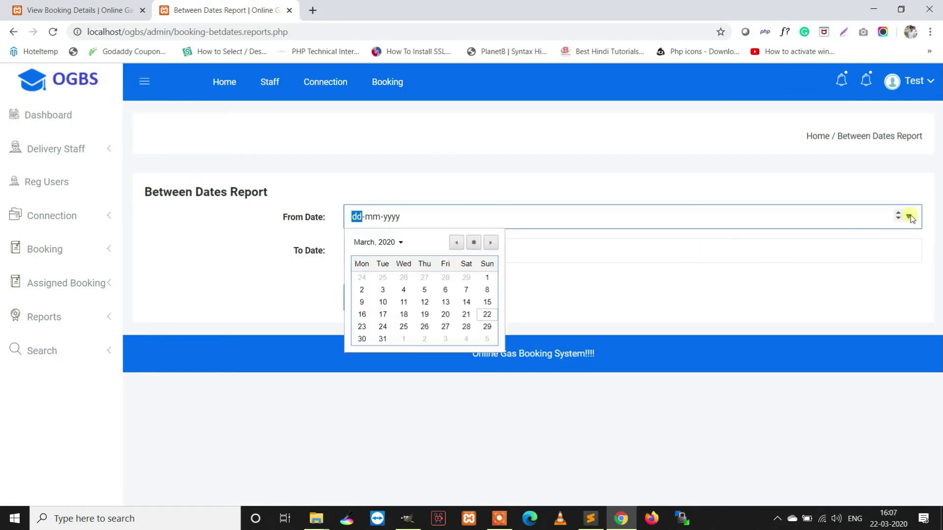
pyautogui.click(488, 277)
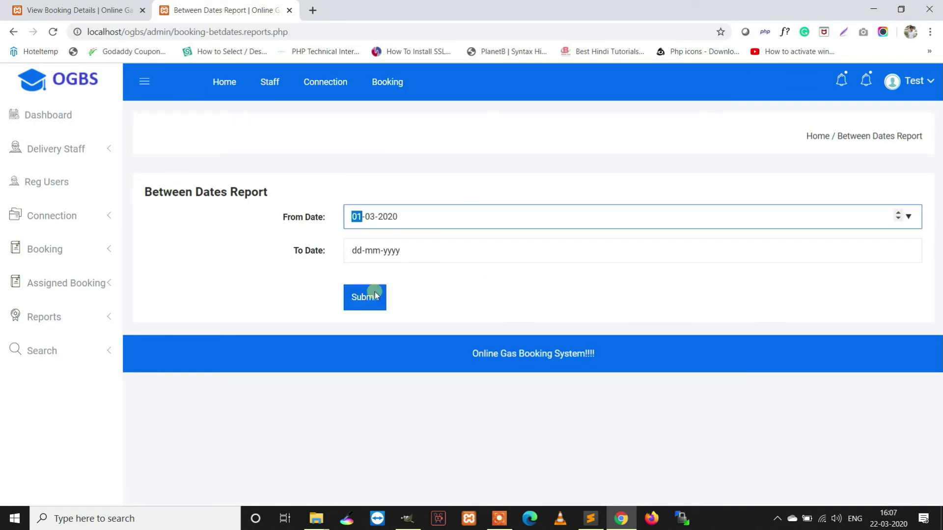
pyautogui.click(907, 250)
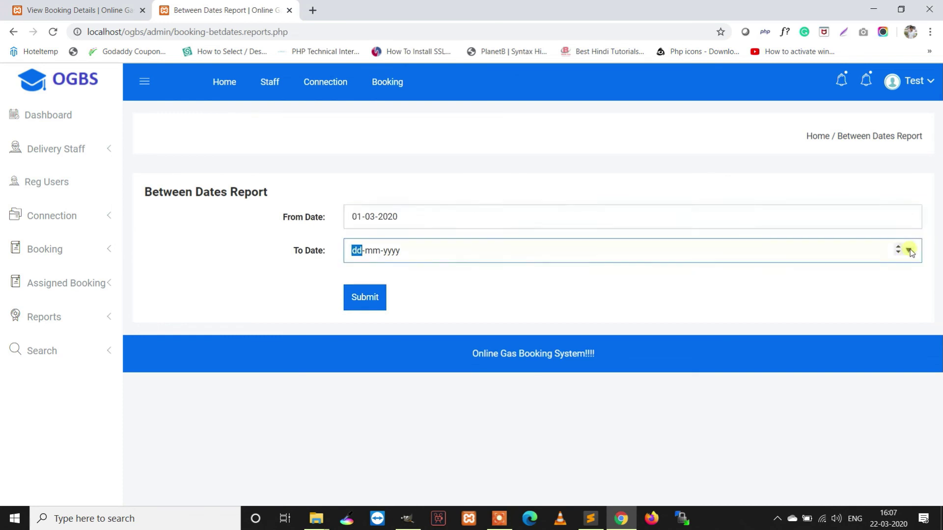
pyautogui.click(908, 249)
pyautogui.click(487, 348)
pyautogui.click(358, 299)
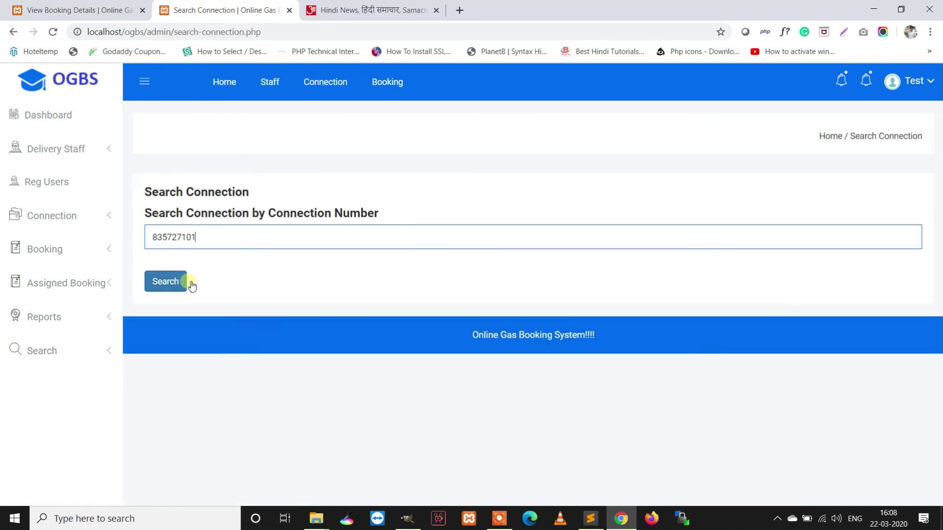
pyautogui.click(183, 282)
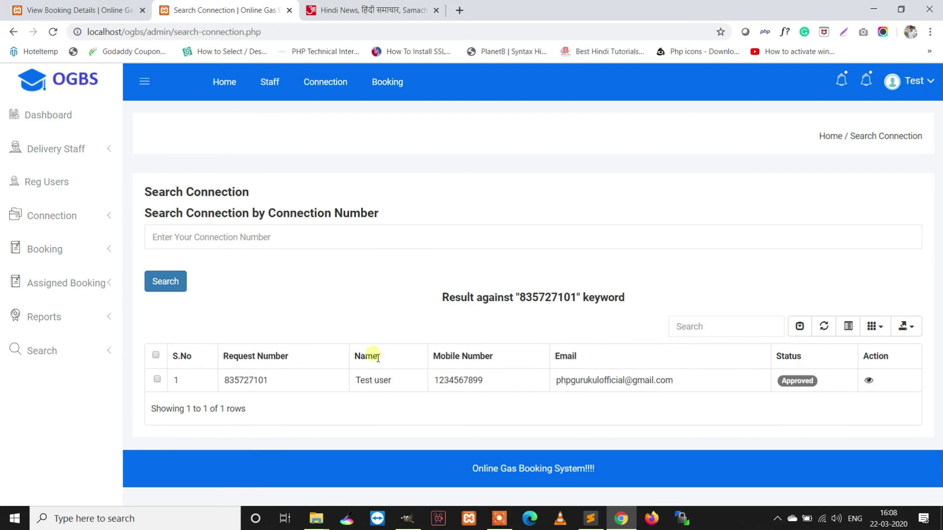
pyautogui.click(78, 7)
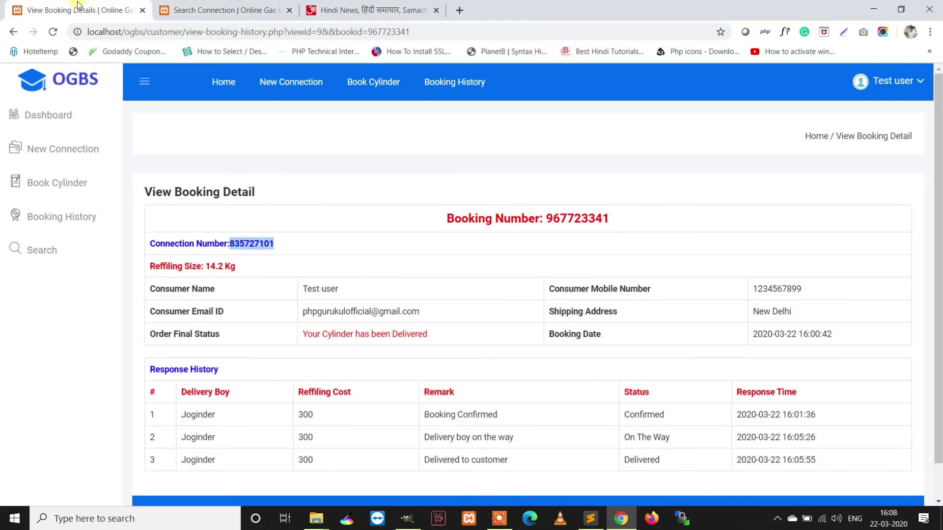
pyautogui.doubleClick(589, 220)
pyautogui.rightClick(603, 224)
pyautogui.click(619, 230)
pyautogui.click(226, 10)
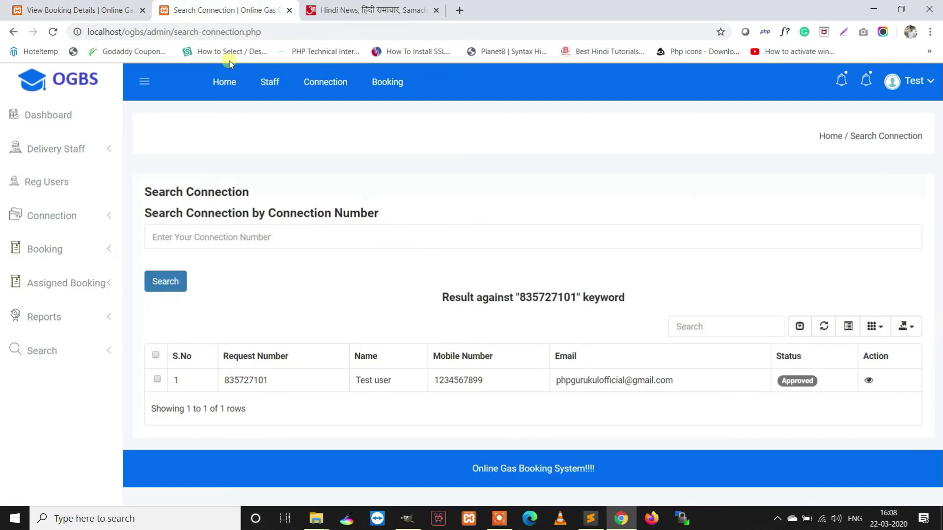
pyautogui.click(35, 360)
pyautogui.click(57, 409)
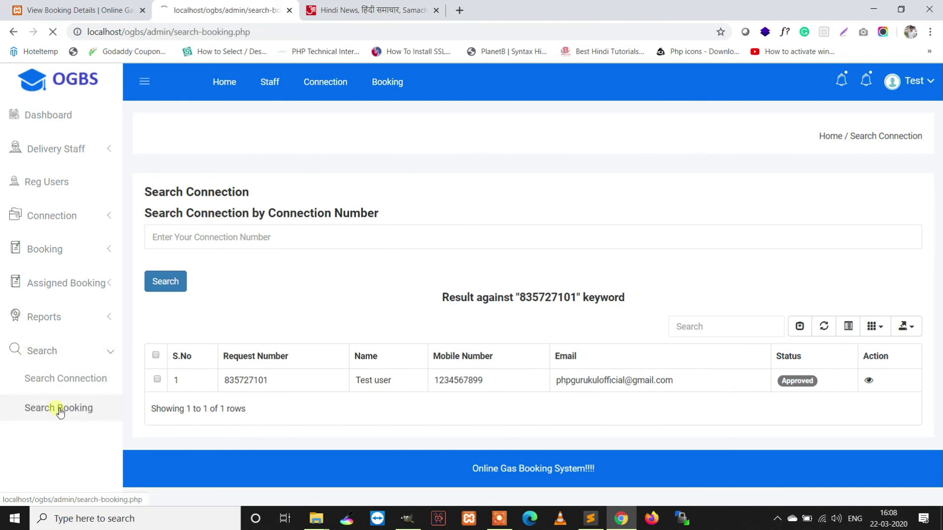
pyautogui.click(227, 243)
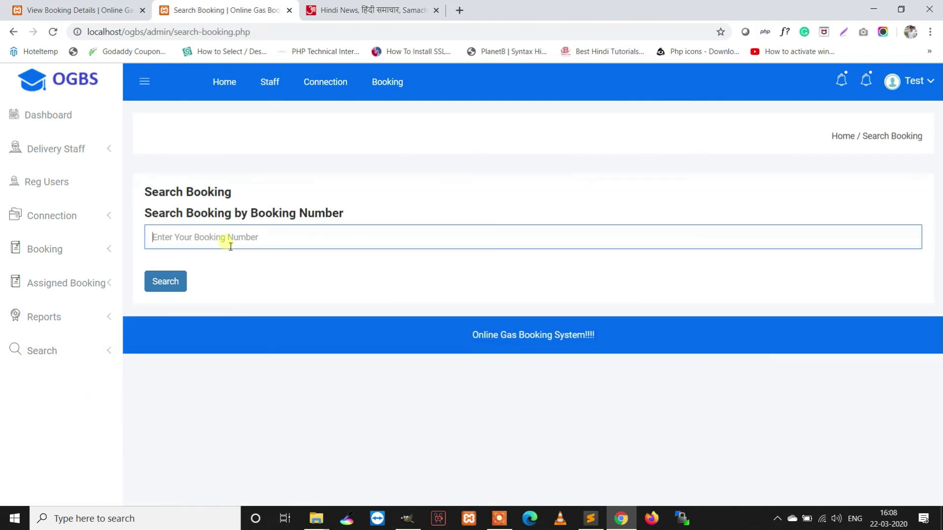
pyautogui.rightClick(226, 242)
pyautogui.click(266, 343)
pyautogui.click(158, 290)
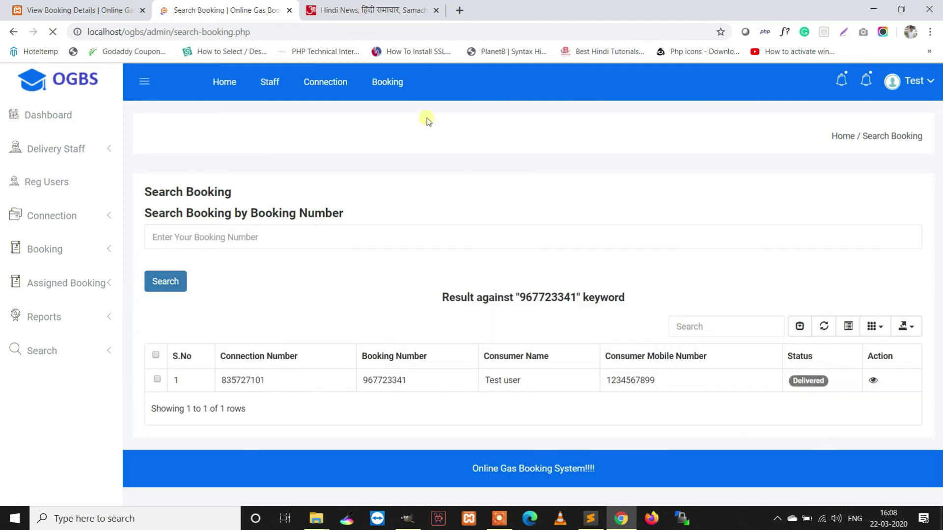
pyautogui.click(437, 11)
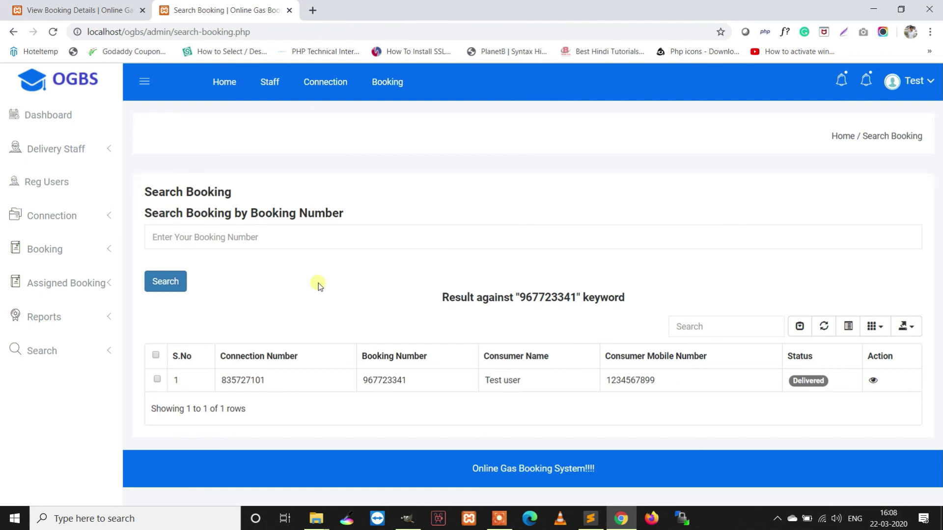
pyautogui.click(69, 120)
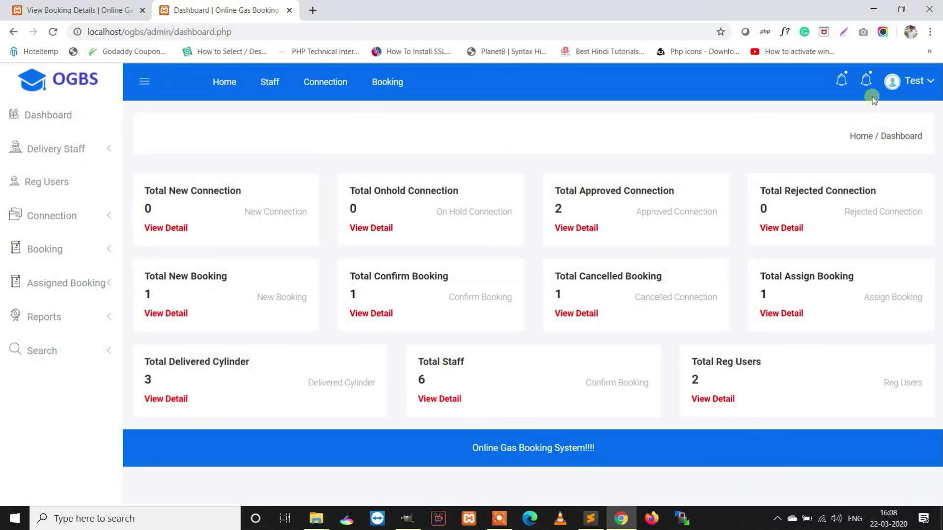
# - Log out of the admin panel and the customer panel
pyautogui.click(914, 82)
pyautogui.click(904, 169)
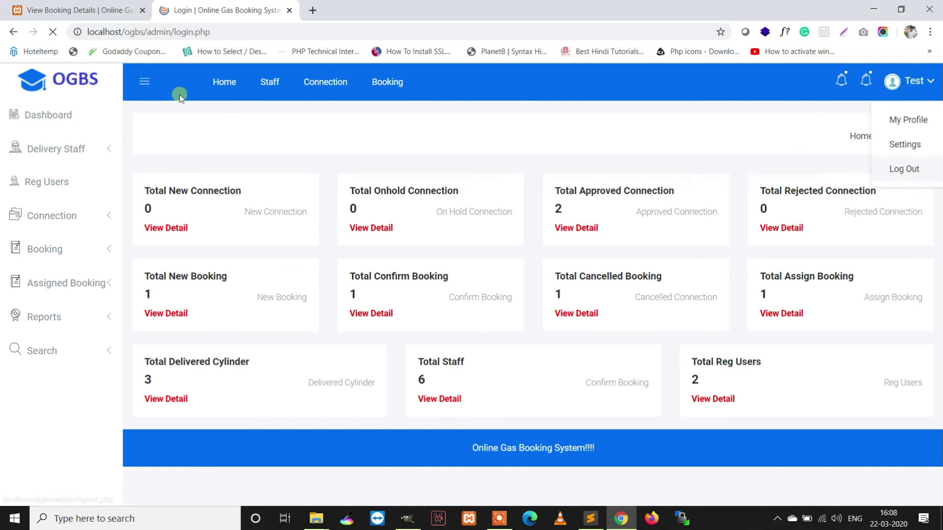
pyautogui.click(74, 10)
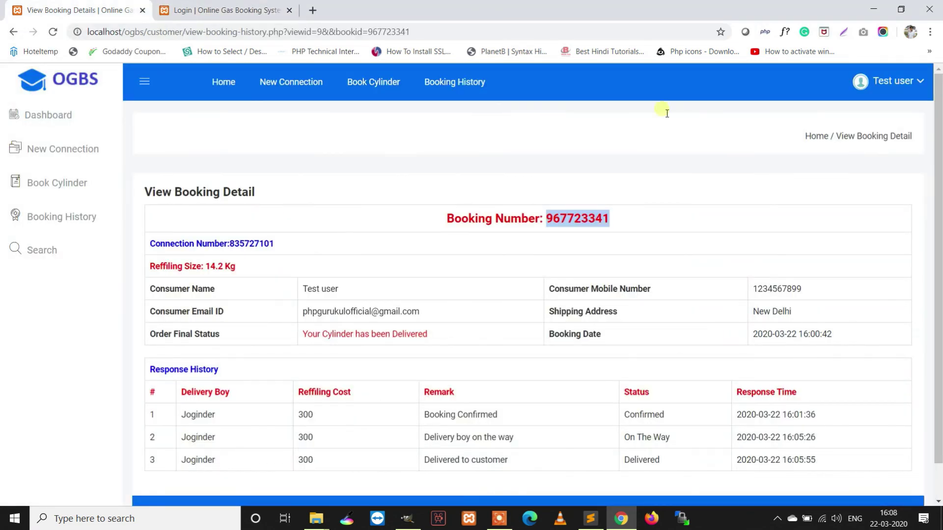
pyautogui.click(900, 84)
pyautogui.click(893, 168)
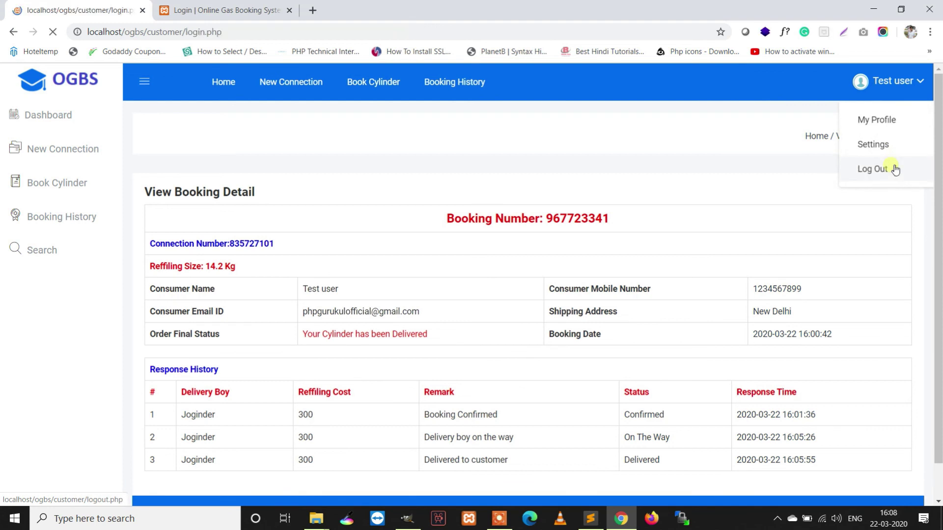
# - View the Forgot Password form, return to Sign In, and bring the admin tab back home
pyautogui.click(479, 386)
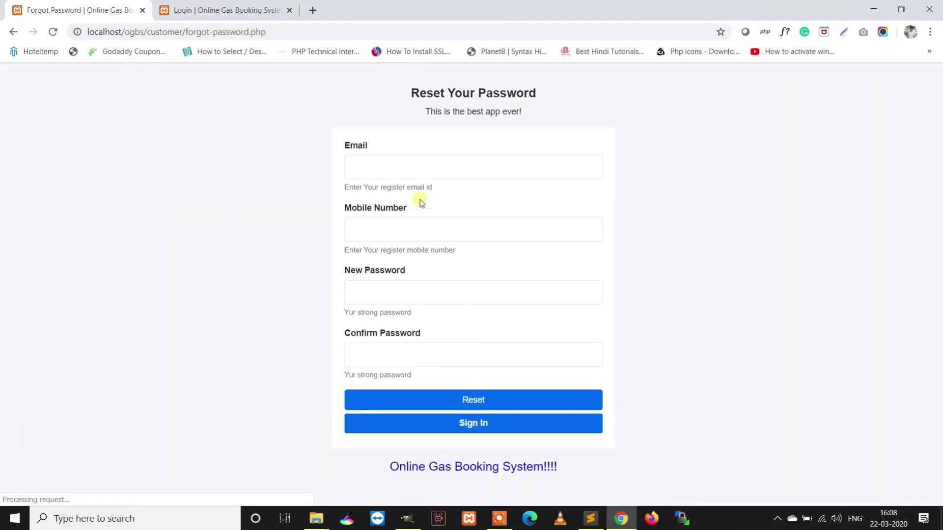
pyautogui.click(417, 166)
pyautogui.click(416, 229)
pyautogui.click(405, 350)
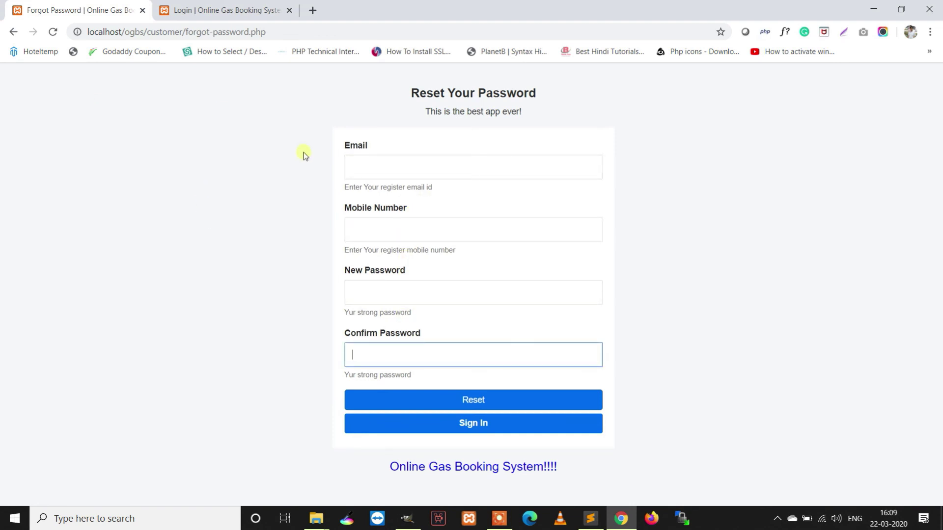
pyautogui.click(488, 424)
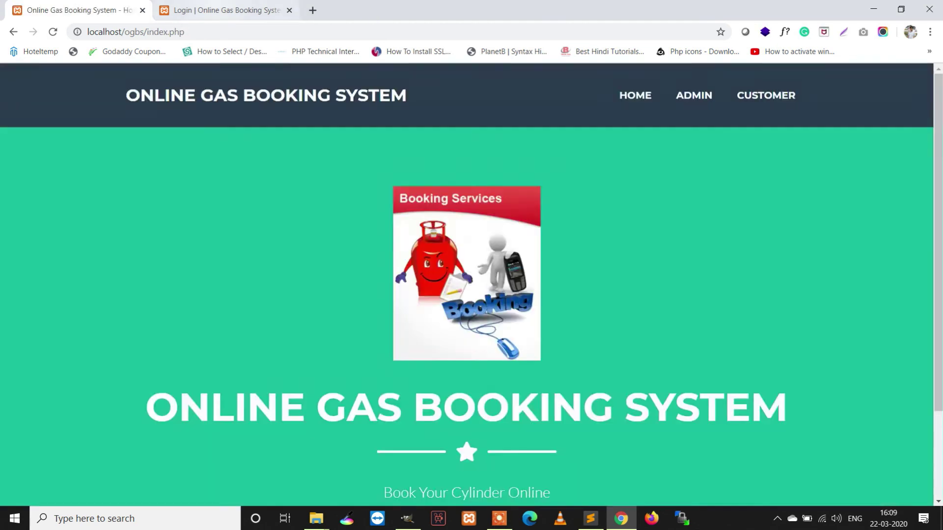
pyautogui.click(214, 11)
pyautogui.click(63, 101)
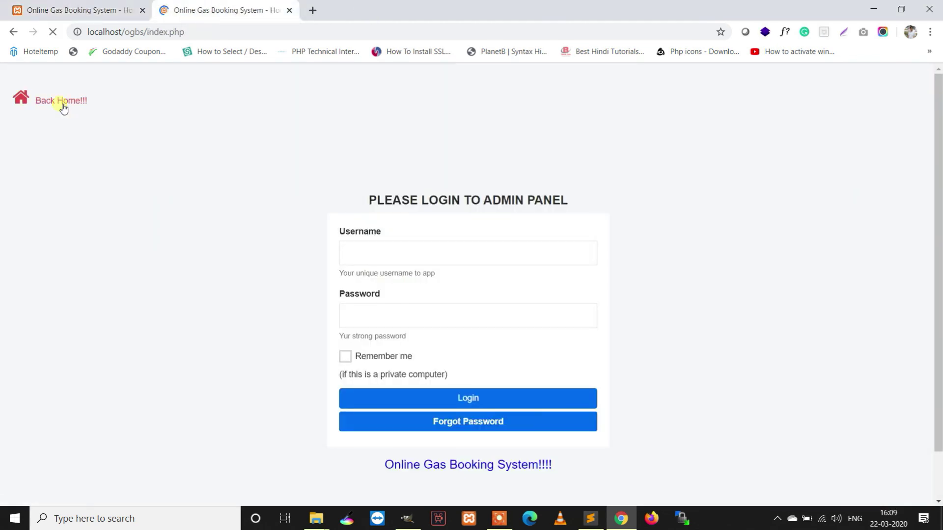